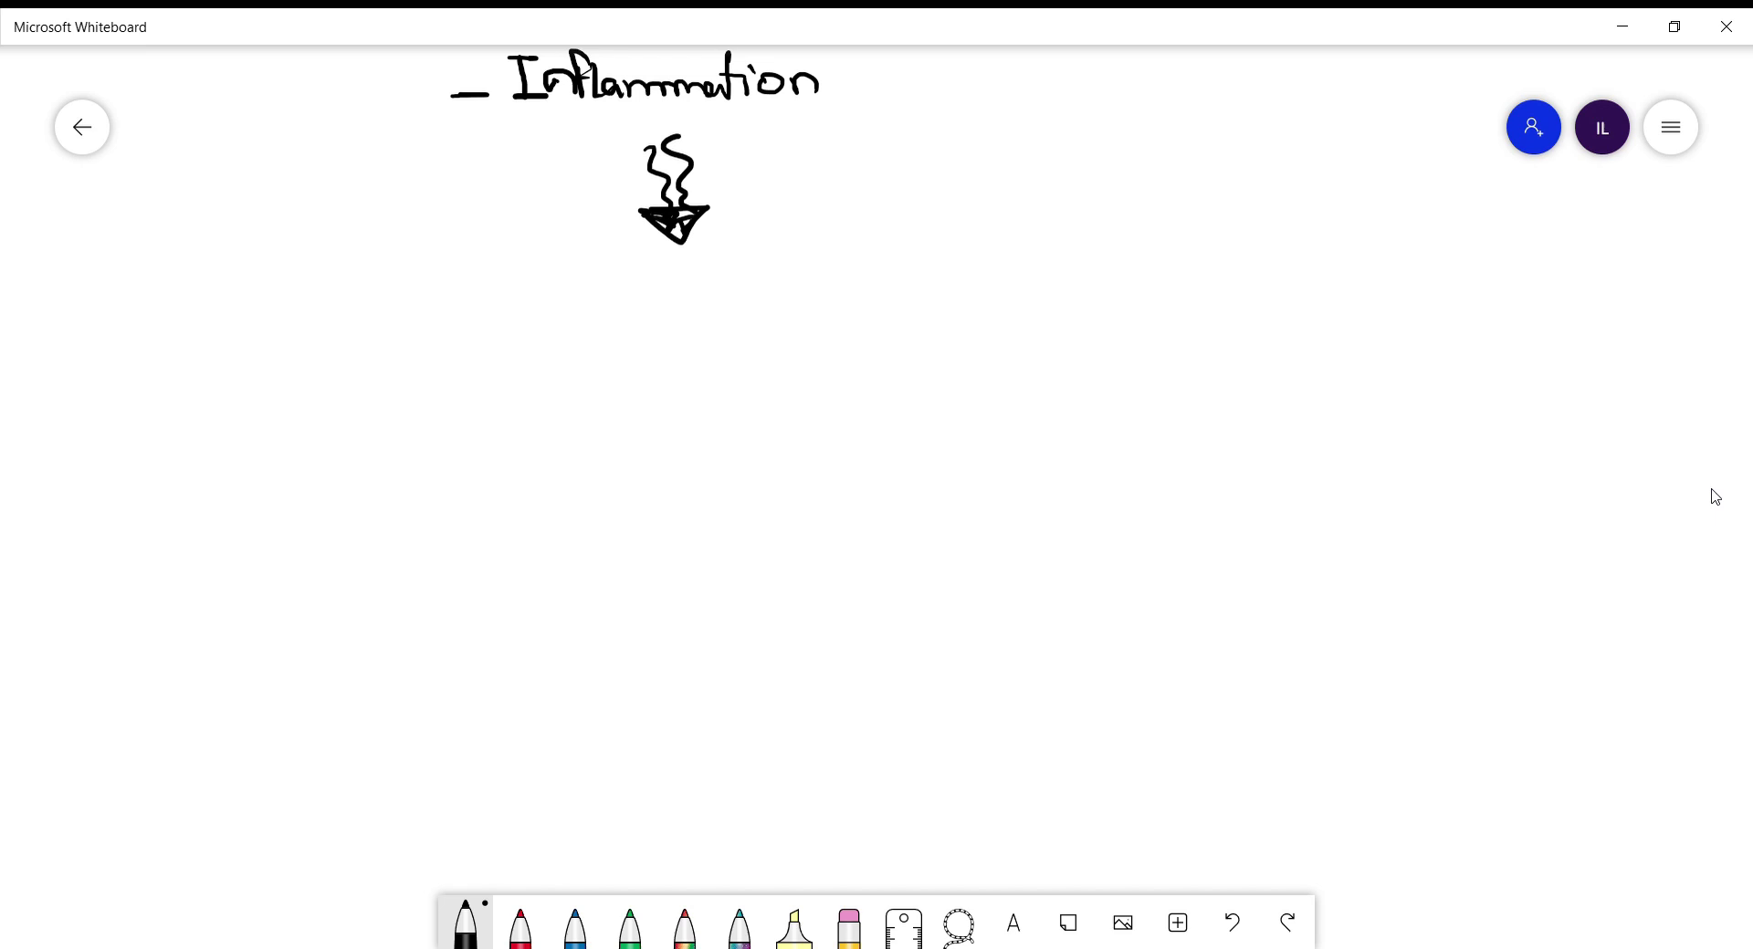
- Write '- Chronic' in black ink below the arrow
left_click_drag(544, 295, 594, 301)
mouse_move(625, 270)
left_mouse_down()
mouse_move(650, 303)
mouse_move(721, 299)
left_mouse_up()
left_click_drag(730, 284, 735, 301)
mouse_move(757, 280)
left_mouse_down()
mouse_move(750, 299)
mouse_move(866, 292)
left_mouse_up()
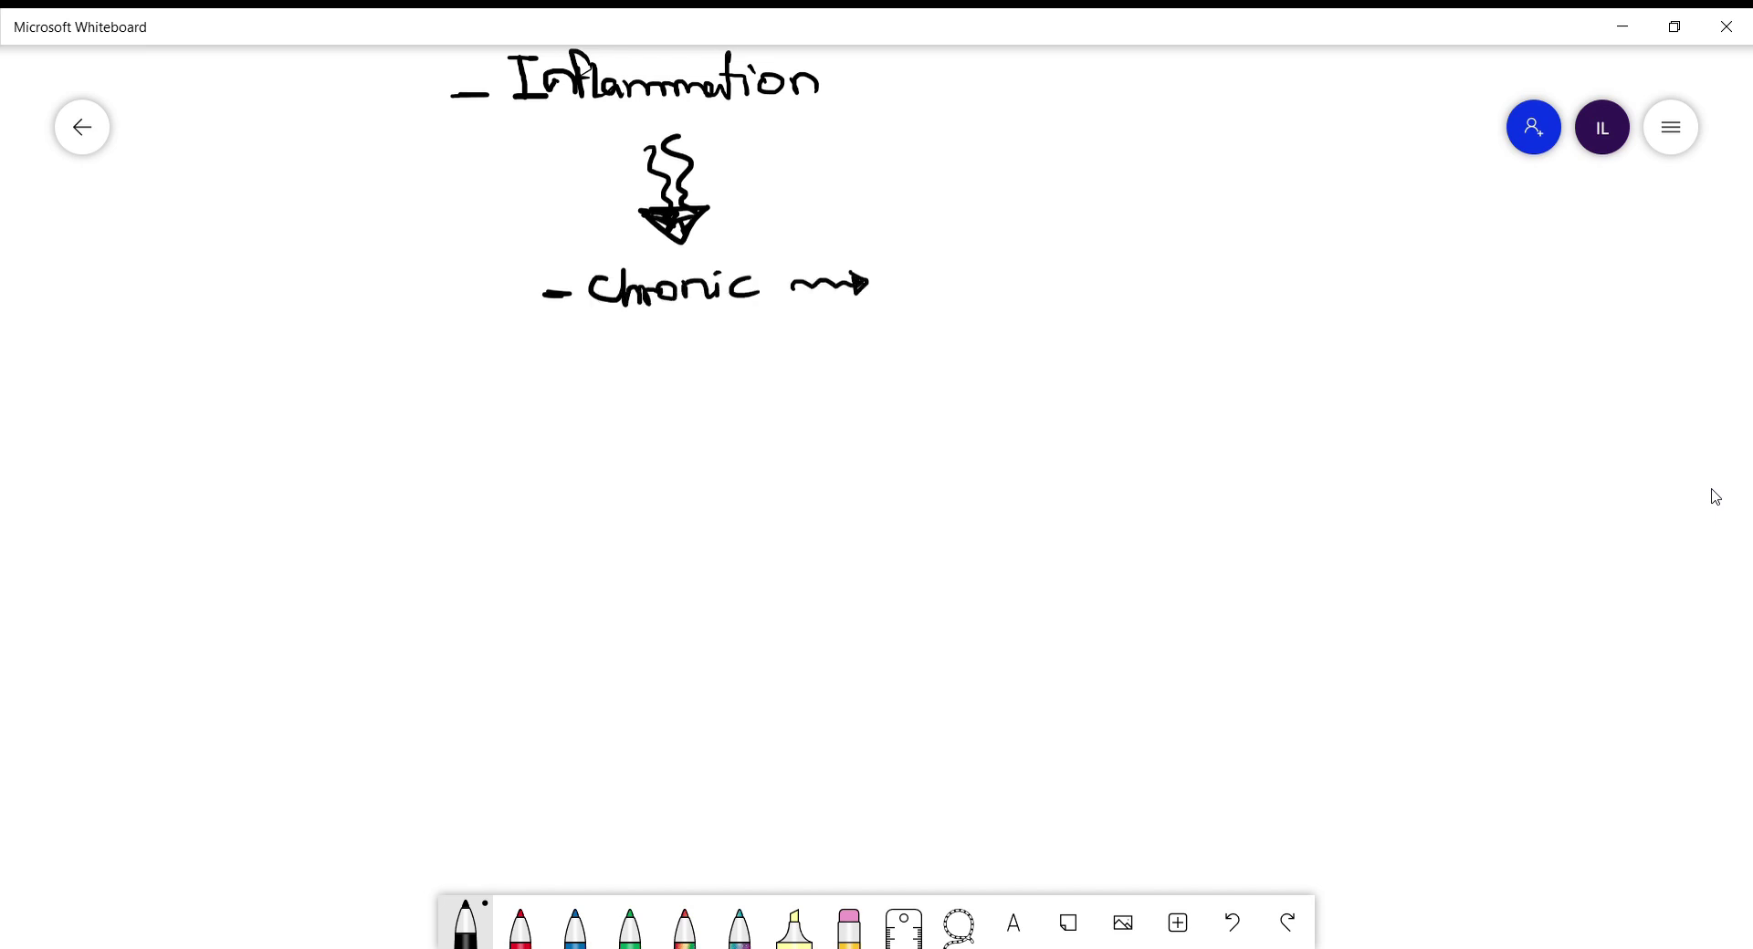
- List the chronic features '- swelling' and '- thickening' after the arrow
left_click_drag(931, 236, 909, 259)
left_click_drag(937, 241, 972, 239)
left_click_drag(975, 254, 995, 262)
left_click_drag(1010, 225, 1024, 263)
mouse_move(1034, 263)
left_mouse_down()
mouse_move(1057, 260)
mouse_move(1046, 289)
left_mouse_up()
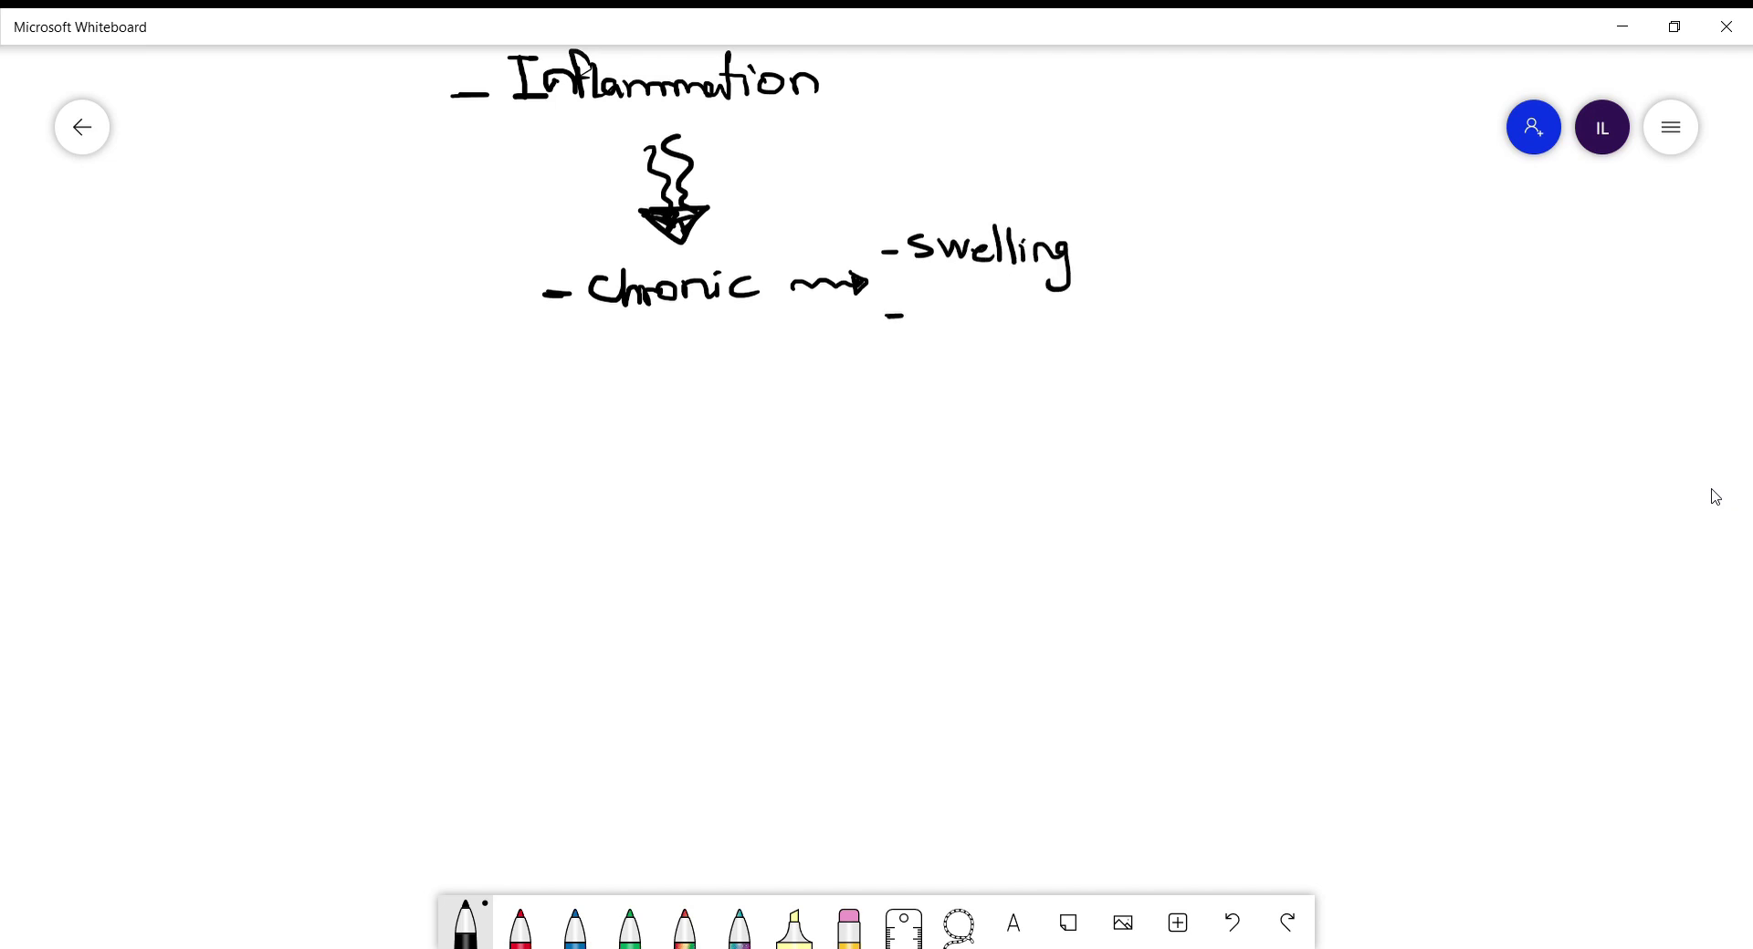
mouse_move(922, 296)
left_mouse_down()
mouse_move(928, 338)
mouse_move(941, 305)
left_mouse_up()
left_click_drag(938, 294, 961, 334)
mouse_move(986, 313)
left_mouse_down()
mouse_move(977, 336)
mouse_move(998, 336)
left_mouse_up()
mouse_move(1016, 301)
left_mouse_down()
mouse_move(1018, 336)
mouse_move(1050, 332)
left_mouse_up()
left_click_drag(1048, 332, 1079, 331)
left_click_drag(1081, 330, 1126, 327)
left_click_drag(1128, 309, 1094, 356)
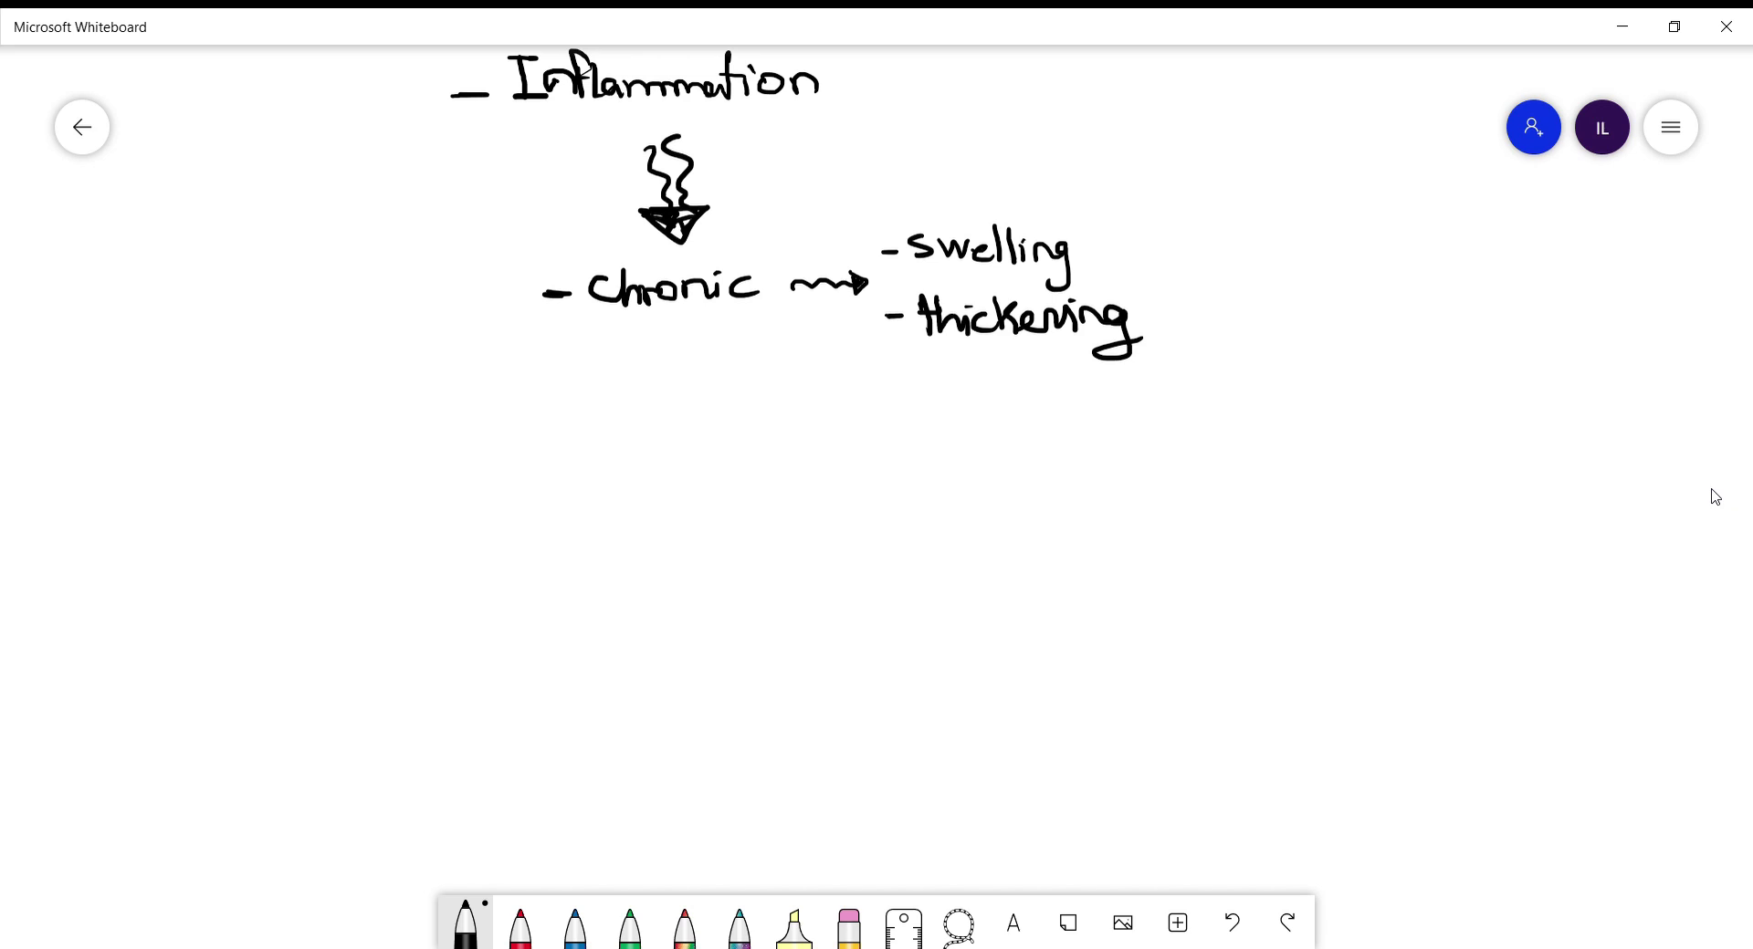
- Write 'Acute' below Chronic and enclose it in a cloud outline
mouse_move(550, 438)
left_mouse_down()
mouse_move(632, 441)
mouse_move(630, 415)
left_mouse_up()
mouse_move(669, 411)
left_mouse_down()
mouse_move(639, 429)
mouse_move(705, 399)
mouse_move(703, 440)
left_mouse_up()
left_click_drag(710, 422, 806, 421)
mouse_move(796, 408)
left_mouse_down()
mouse_move(791, 382)
mouse_move(581, 390)
mouse_move(784, 461)
mouse_move(800, 425)
left_mouse_up()
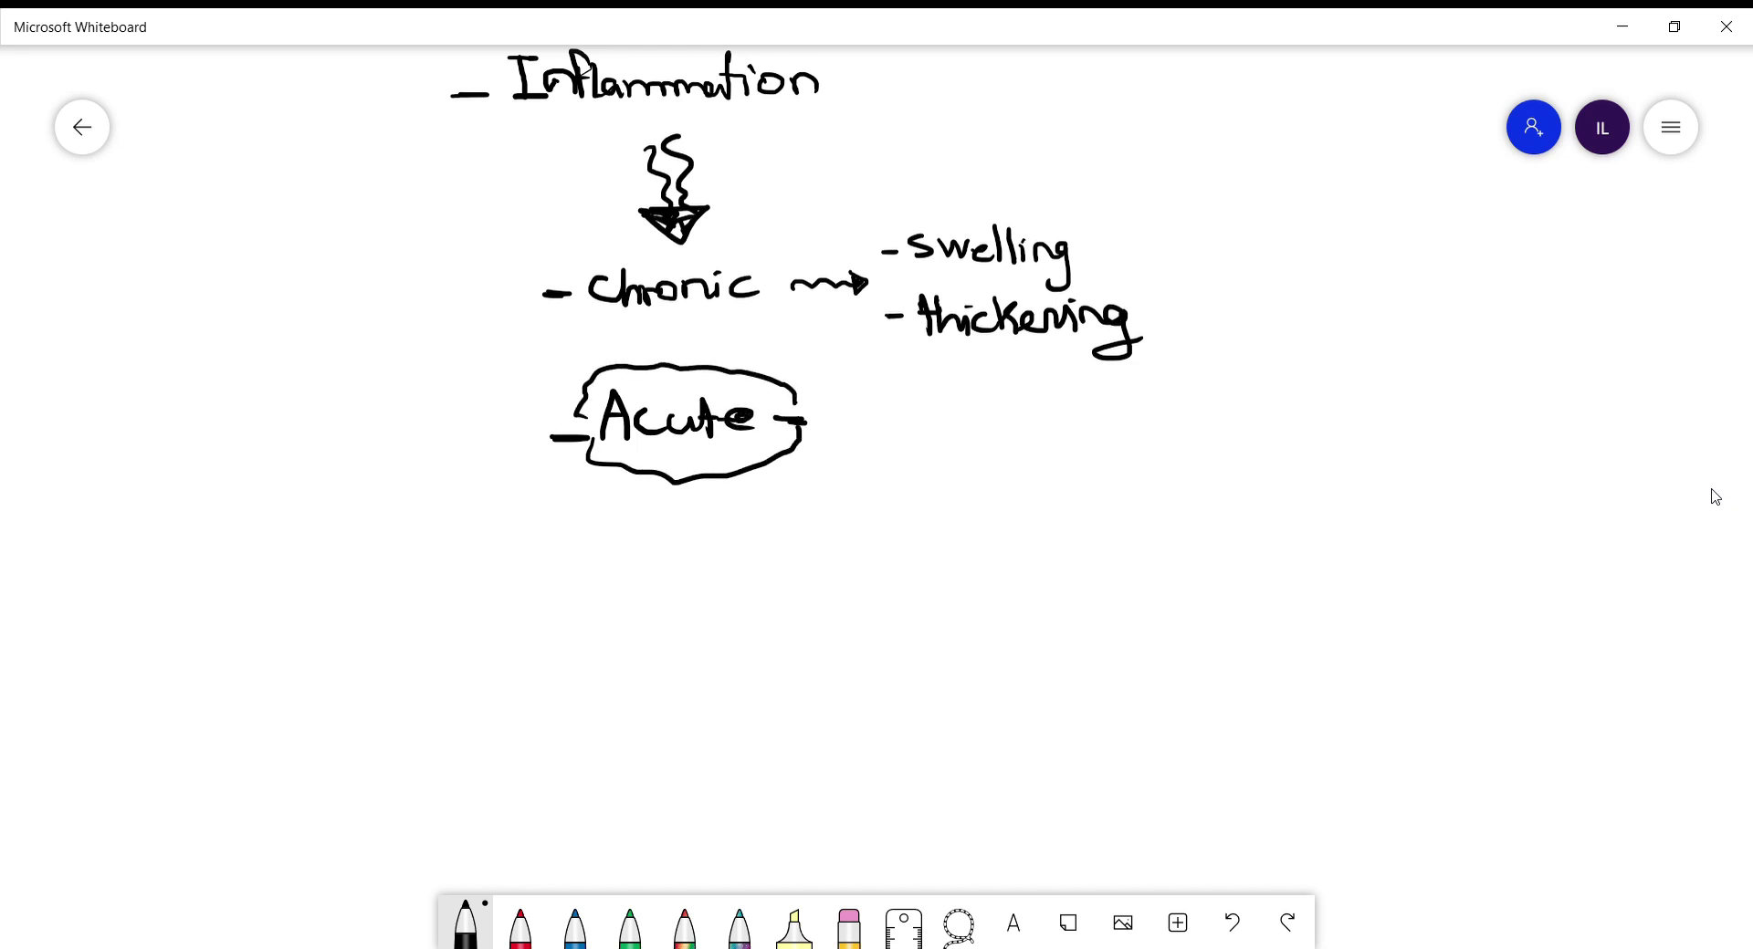
- Switch to red ink and draw a downward arrow under Acute
left_click(520, 926)
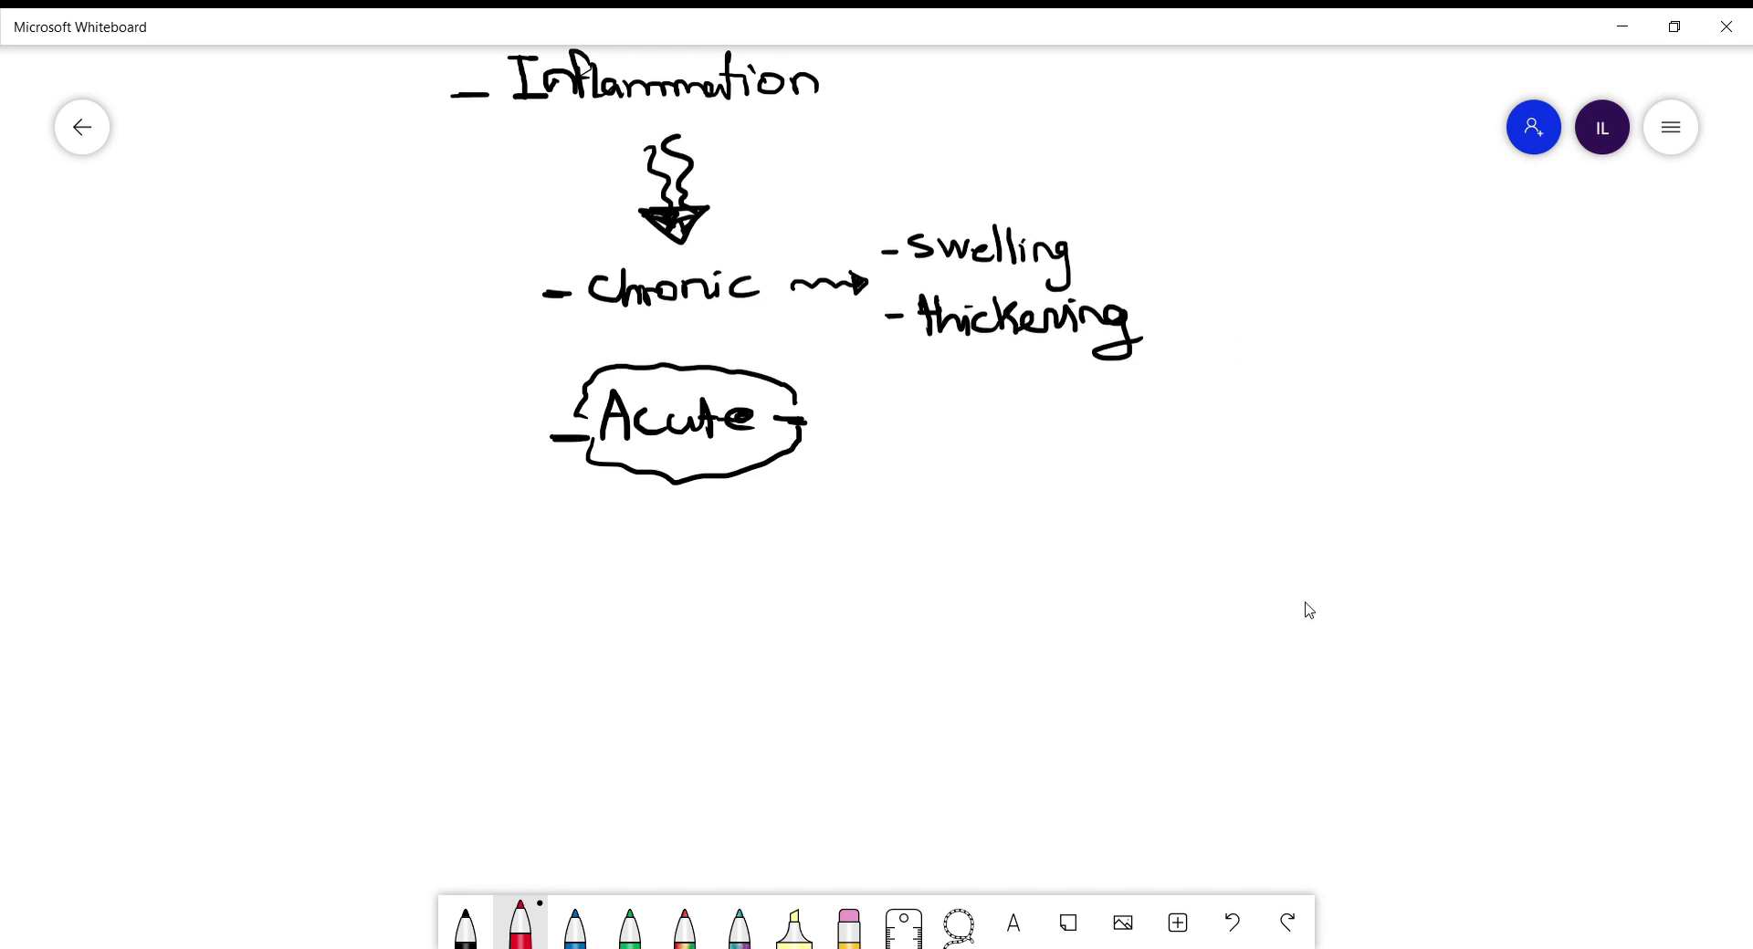
scroll(1190, 512, "down", 4)
left_click_drag(747, 170, 742, 239)
left_click_drag(715, 211, 768, 212)
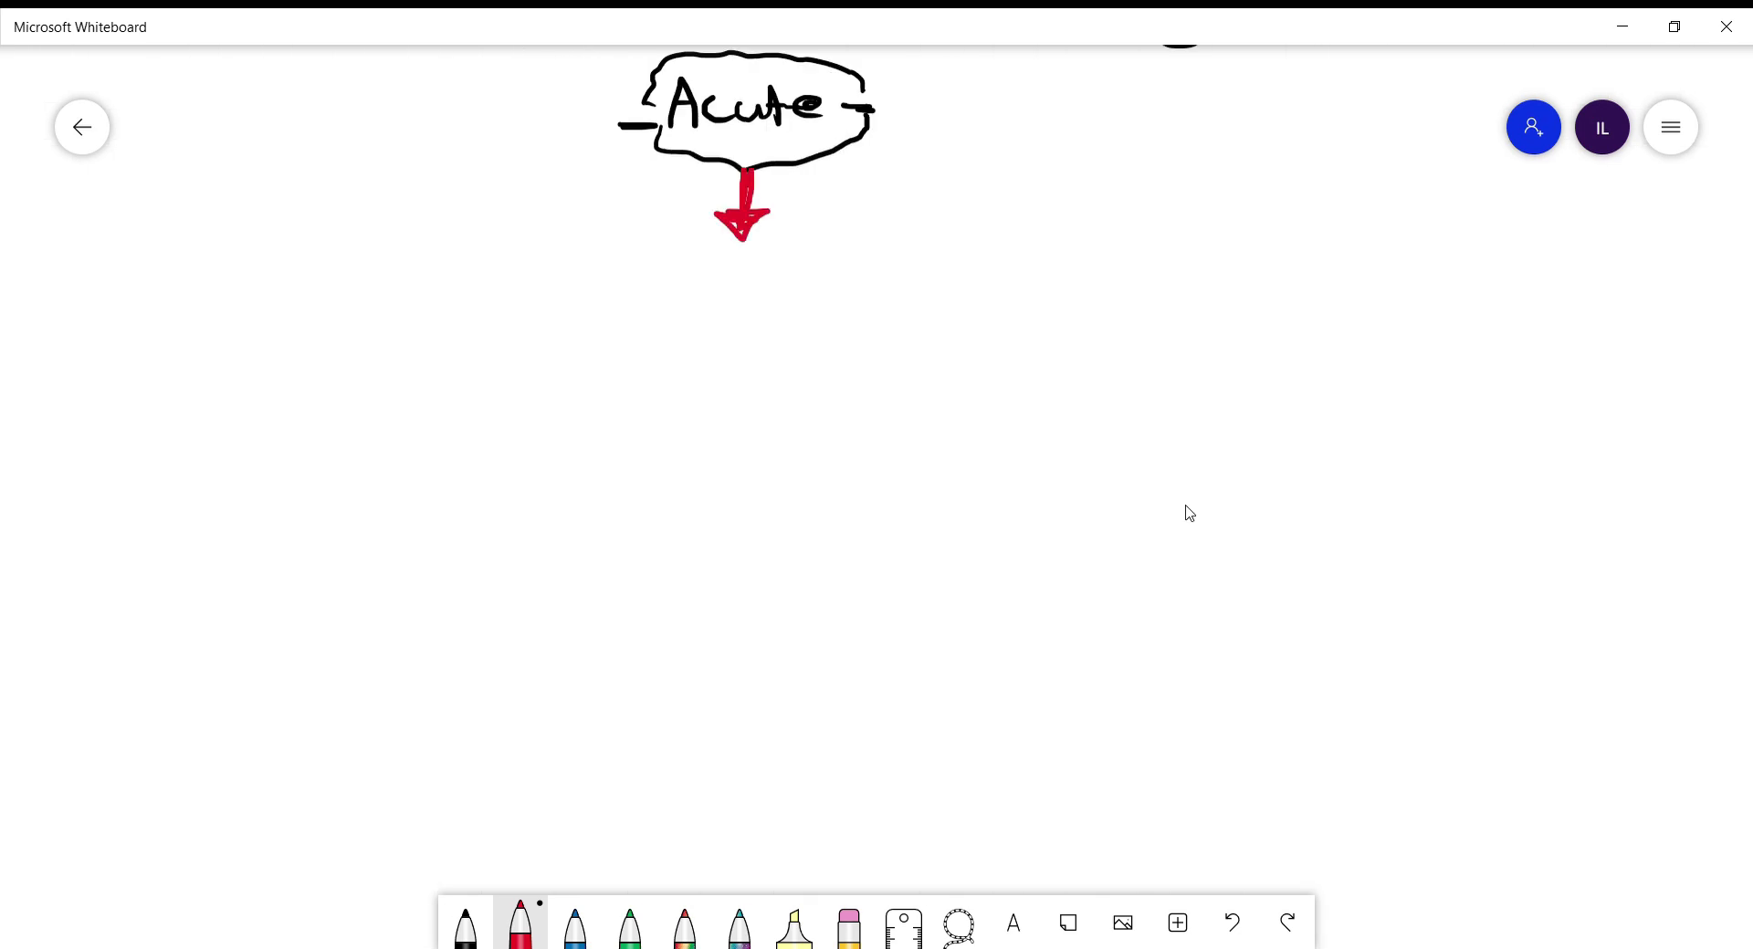
- Write the symptom line '*Tender, Swelling & Warmth' below the red arrow
mouse_move(556, 296)
left_mouse_down()
mouse_move(607, 318)
mouse_move(719, 293)
mouse_move(717, 321)
left_mouse_up()
mouse_move(764, 285)
left_mouse_down()
mouse_move(740, 308)
mouse_move(811, 301)
mouse_move(902, 345)
left_mouse_up()
left_click_drag(950, 283, 1095, 318)
mouse_move(1109, 274)
left_mouse_down()
mouse_move(1105, 317)
mouse_move(1118, 294)
left_mouse_up()
left_click_drag(1118, 274, 1141, 315)
- Draw a wavy connector and a bracket forking into two branches under the symptoms
scroll(1205, 438, "down", 3)
mouse_move(690, 192)
left_mouse_down()
mouse_move(683, 249)
mouse_move(1228, 247)
mouse_move(1253, 303)
left_mouse_up()
mouse_move(683, 248)
left_mouse_down()
mouse_move(484, 256)
mouse_move(199, 327)
mouse_move(230, 315)
left_mouse_up()
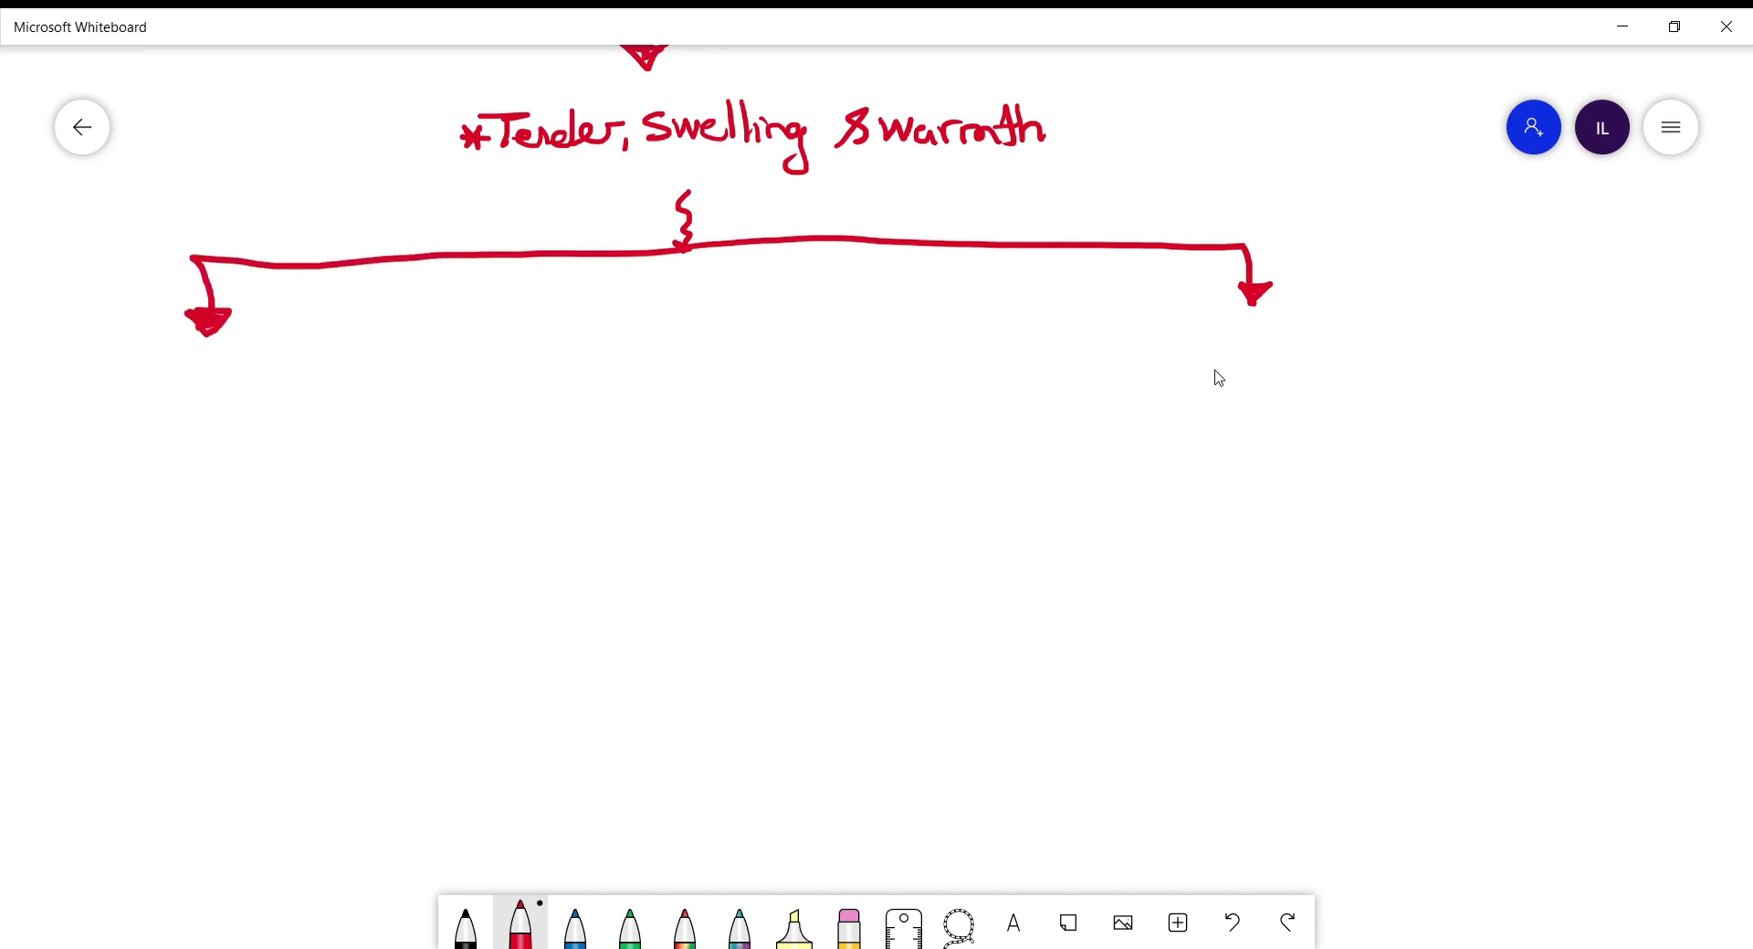
- Write 'Systemic Sx' with '↑WBC & CRP/ESR' on the left branch
left_click_drag(86, 396, 127, 398)
mouse_move(148, 375)
left_mouse_down()
mouse_move(164, 407)
mouse_move(203, 392)
left_mouse_up()
mouse_move(196, 370)
left_mouse_down()
mouse_move(233, 391)
mouse_move(283, 384)
left_mouse_up()
mouse_move(318, 356)
left_mouse_down()
mouse_move(306, 369)
mouse_move(344, 378)
left_mouse_up()
mouse_move(86, 452)
left_mouse_down()
mouse_move(135, 425)
mouse_move(181, 429)
mouse_move(188, 457)
left_mouse_up()
left_click_drag(189, 429, 210, 454)
mouse_move(233, 429)
left_mouse_down()
mouse_move(219, 447)
mouse_move(264, 449)
left_mouse_up()
mouse_move(315, 418)
left_mouse_down()
mouse_move(297, 448)
mouse_move(336, 449)
left_mouse_up()
left_click_drag(345, 418, 356, 439)
mouse_move(381, 410)
left_mouse_down()
mouse_move(365, 456)
mouse_move(391, 449)
left_mouse_up()
left_click_drag(429, 418, 410, 447)
left_click_drag(431, 418, 447, 447)
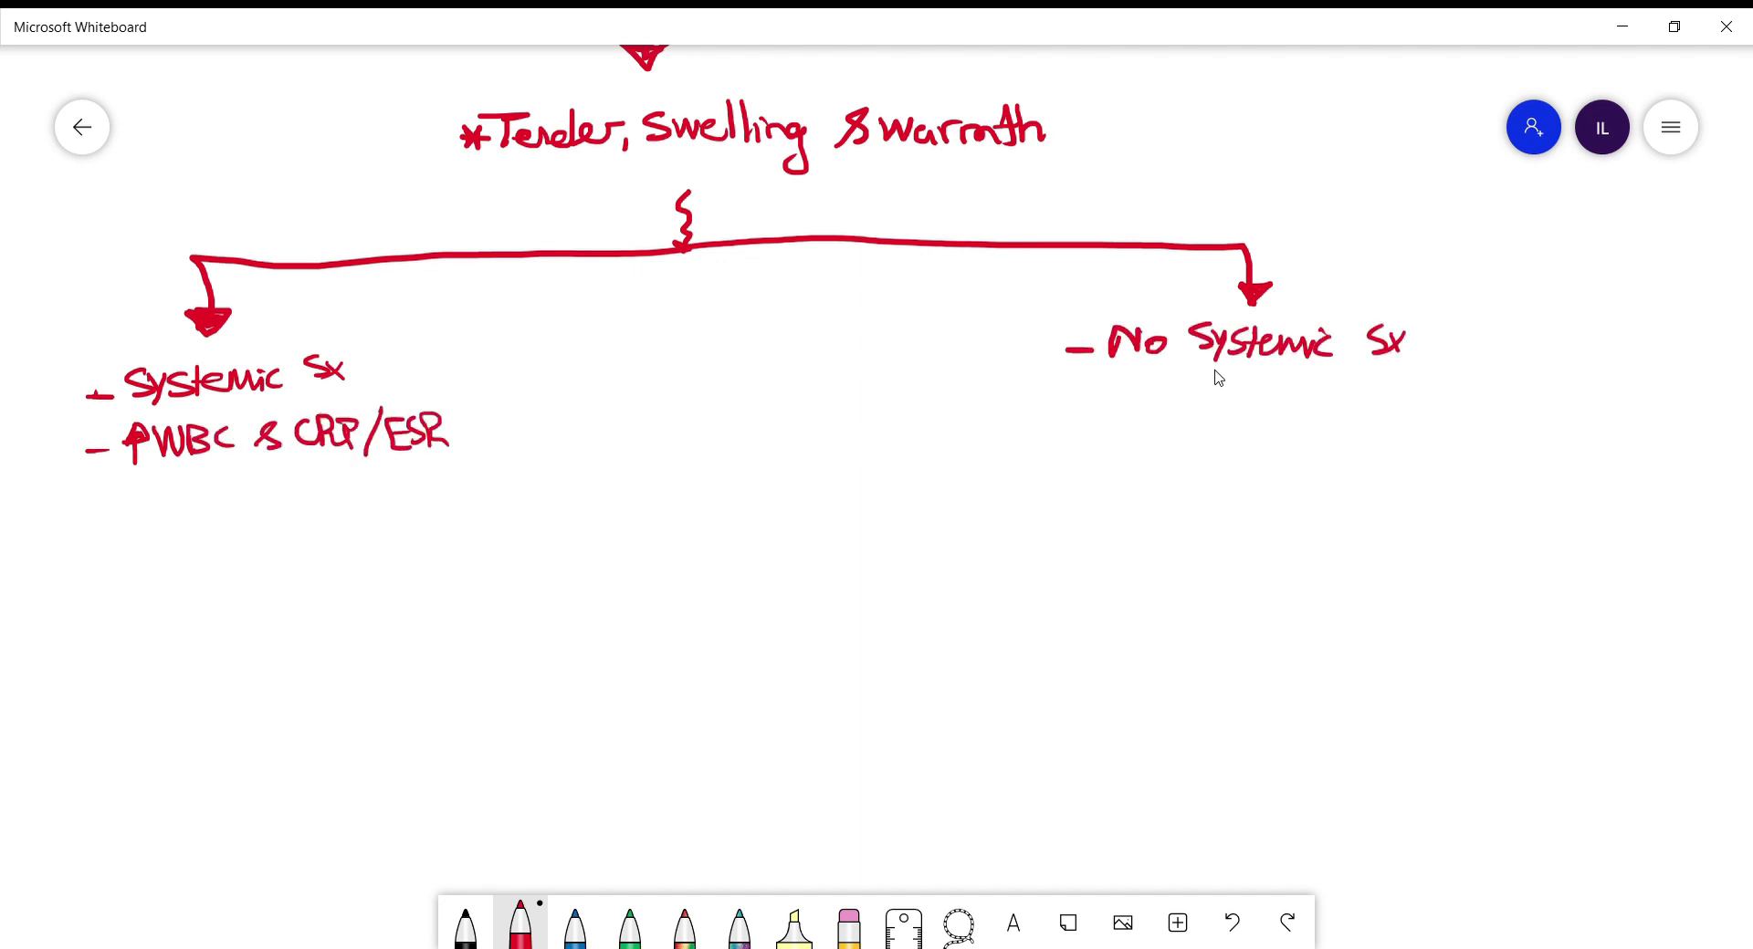
- Write 'NL WBC's & CRP/ESR' under No Systemic Sx on the right branch
left_click_drag(1062, 426, 1089, 426)
mouse_move(1111, 431)
left_mouse_down()
mouse_move(1118, 401)
mouse_move(1143, 425)
left_mouse_up()
left_click_drag(1151, 401, 1168, 422)
mouse_move(1199, 394)
left_mouse_down()
mouse_move(1229, 422)
mouse_move(1233, 393)
left_mouse_up()
mouse_move(1237, 392)
left_mouse_down()
mouse_move(1252, 420)
mouse_move(1285, 403)
left_mouse_up()
mouse_move(1310, 399)
left_mouse_down()
mouse_move(1297, 417)
mouse_move(1414, 412)
mouse_move(1477, 381)
mouse_move(1504, 418)
mouse_move(1527, 382)
left_mouse_up()
left_click_drag(1526, 381, 1548, 413)
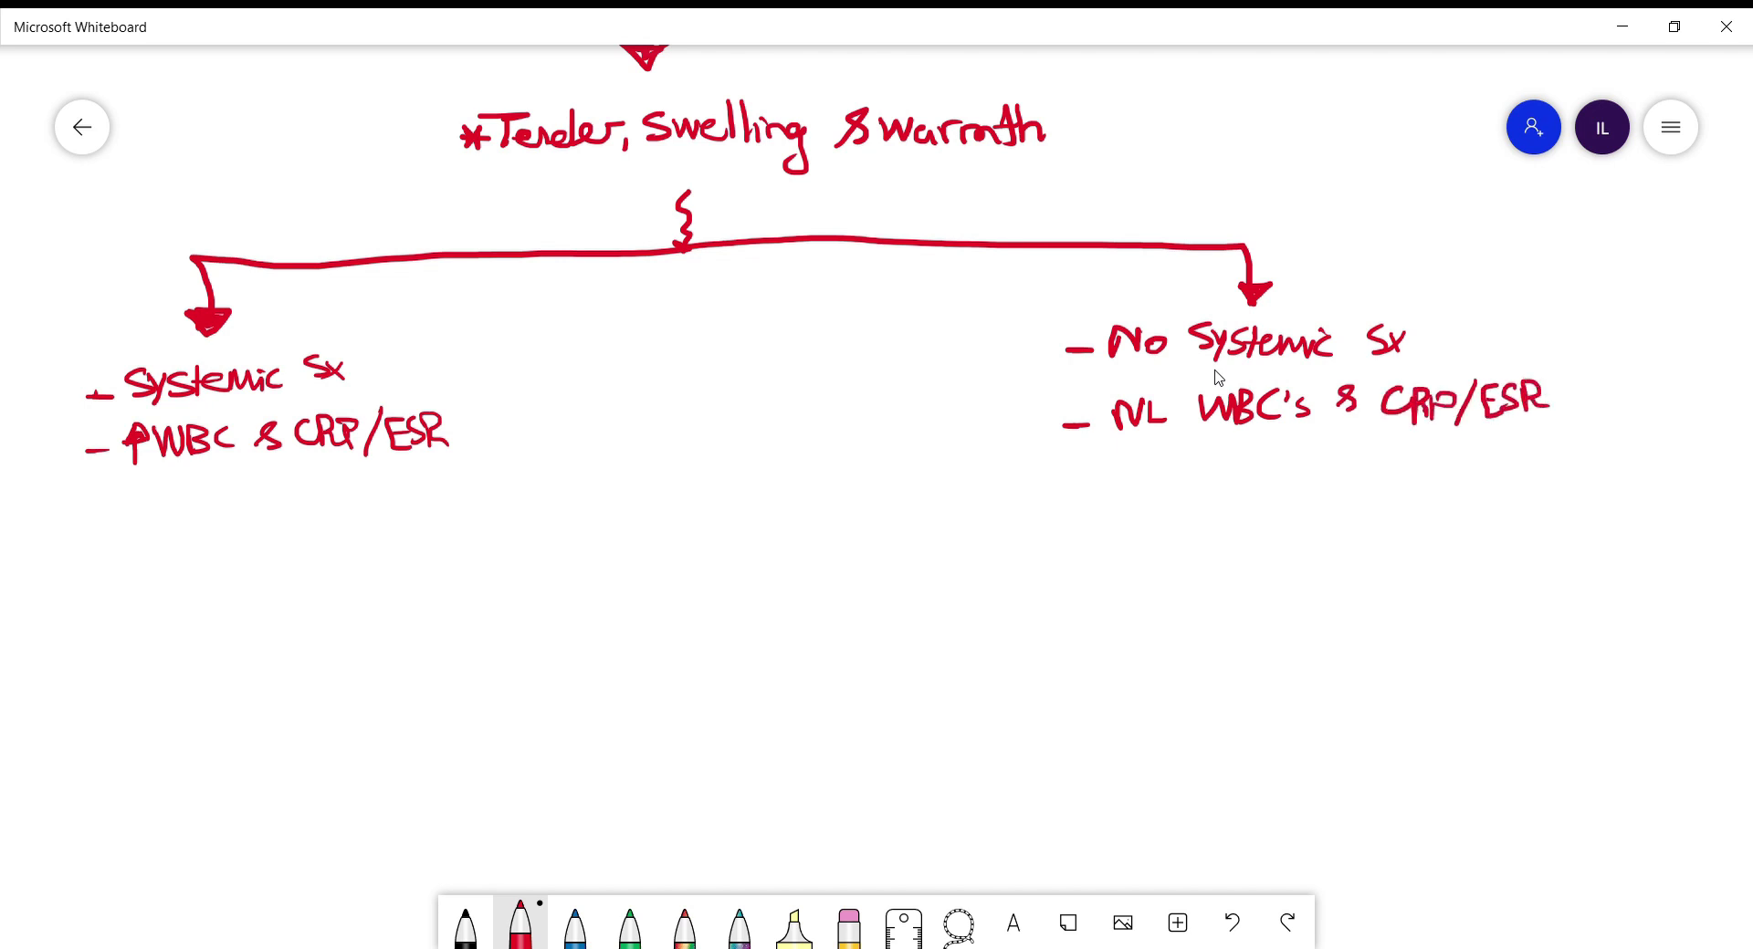
- Draw a red bracket joining both branches into an arrow pointing to 'ASPIRATE'
scroll(1412, 461, "down", 3)
mouse_move(1241, 325)
left_mouse_down()
mouse_move(540, 396)
mouse_move(415, 358)
left_mouse_up()
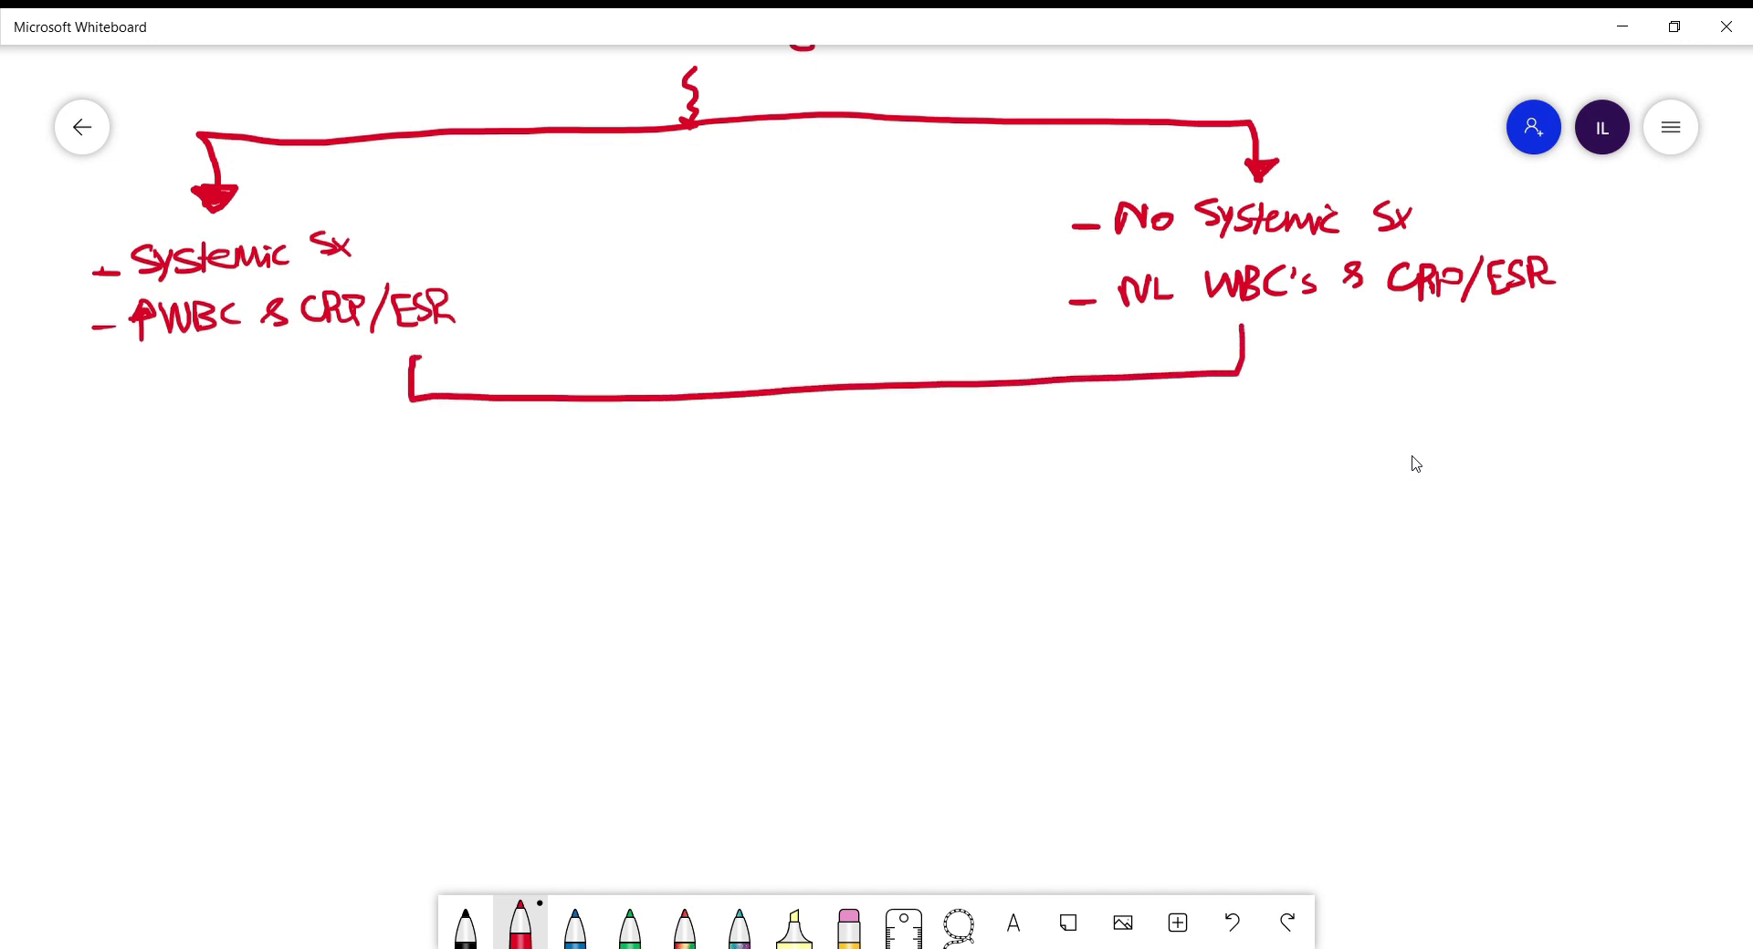
left_click_drag(775, 395, 776, 435)
left_click_drag(749, 416, 787, 413)
mouse_move(577, 462)
left_mouse_down()
mouse_move(564, 516)
mouse_move(607, 509)
left_mouse_up()
mouse_move(639, 468)
left_mouse_down()
mouse_move(614, 502)
mouse_move(657, 513)
left_mouse_up()
mouse_move(690, 471)
left_mouse_down()
mouse_move(730, 470)
mouse_move(738, 503)
left_mouse_up()
mouse_move(754, 509)
left_mouse_down()
mouse_move(805, 461)
mouse_move(824, 498)
left_mouse_up()
left_click_drag(796, 484, 820, 482)
left_click_drag(827, 456, 880, 455)
mouse_move(855, 456)
left_mouse_down()
mouse_move(857, 495)
mouse_move(929, 494)
left_mouse_up()
- In green ink, draw a downward arrow on the left leading to 'Antibiotics'
scroll(1412, 461, "down", 6)
left_click(630, 926)
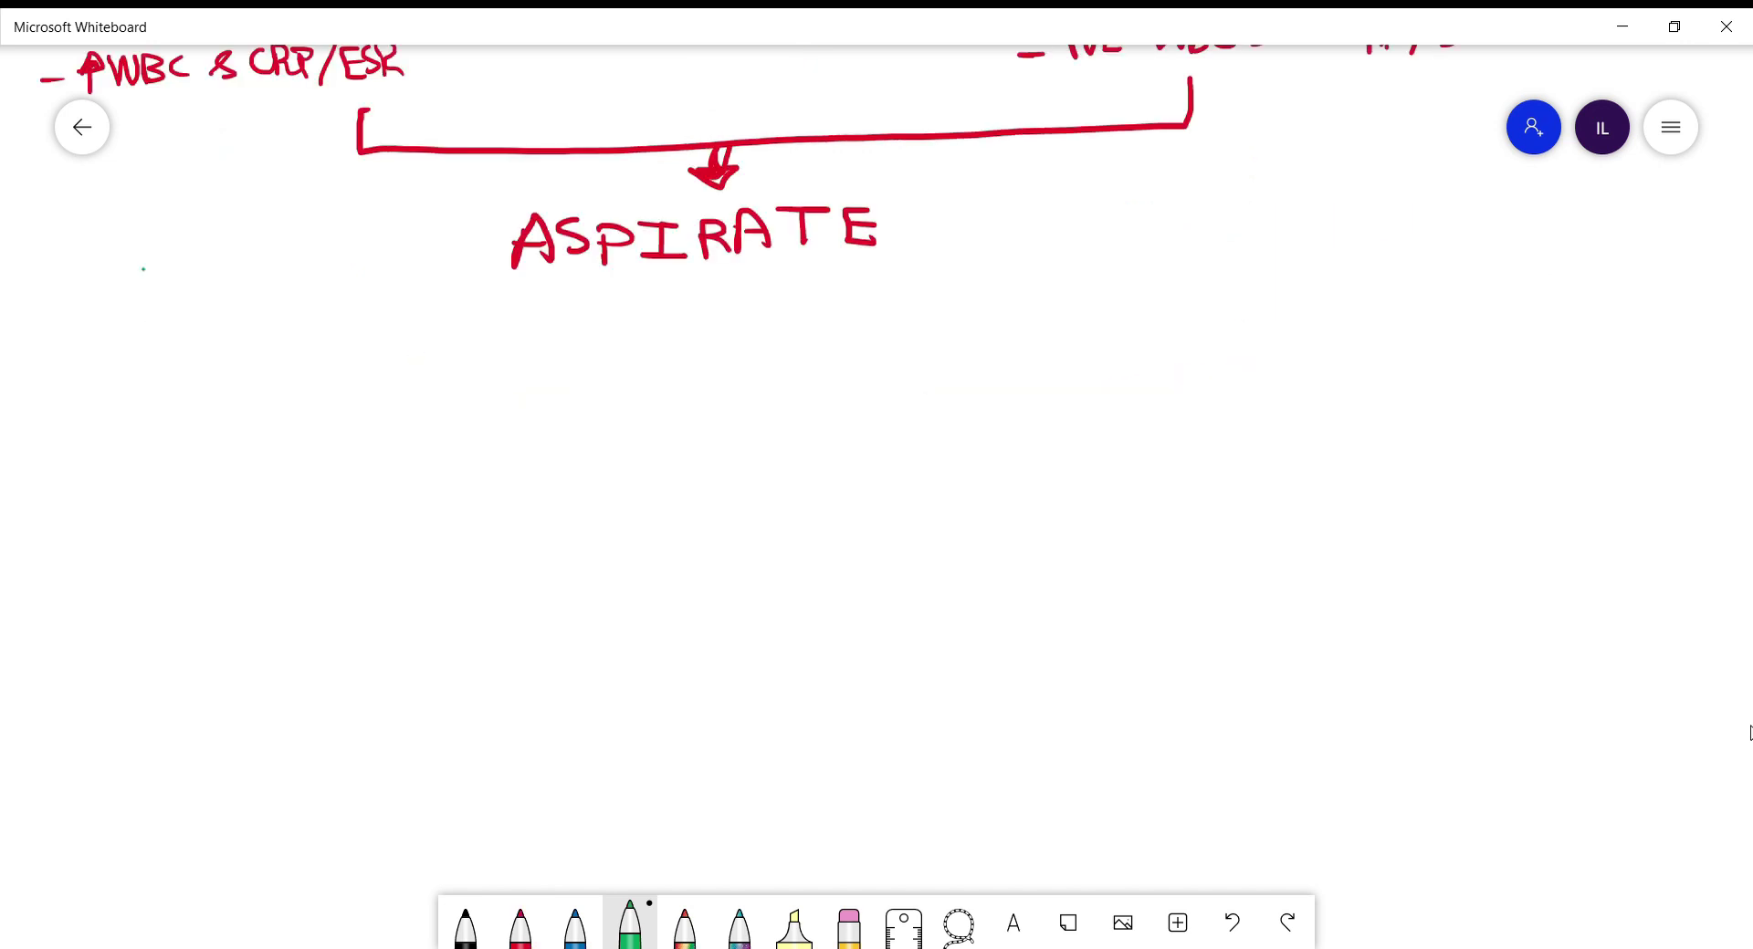
mouse_move(146, 252)
left_mouse_down()
mouse_move(161, 300)
mouse_move(137, 306)
left_mouse_up()
left_click_drag(179, 292, 144, 326)
left_click_drag(137, 299, 155, 314)
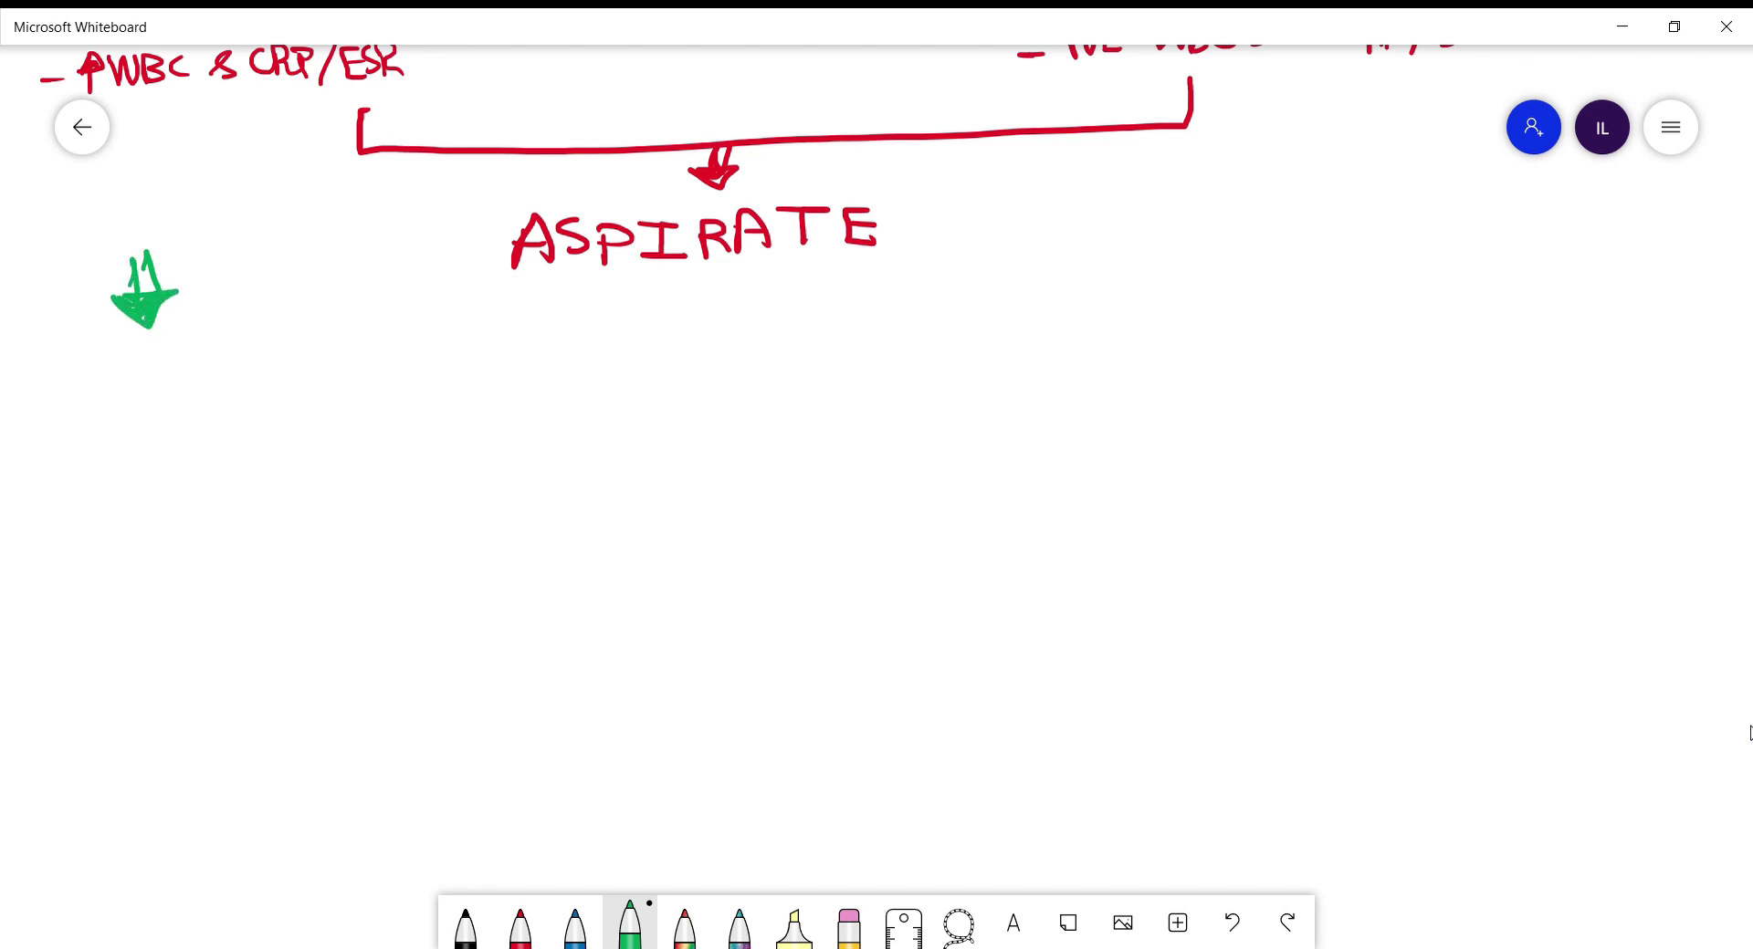
mouse_move(64, 362)
left_mouse_down()
mouse_move(60, 403)
mouse_move(83, 394)
left_mouse_up()
mouse_move(78, 396)
left_mouse_down()
mouse_move(95, 378)
mouse_move(102, 393)
left_mouse_up()
left_click_drag(109, 374, 134, 391)
left_click_drag(135, 381, 162, 392)
- Add a hooked arrow pointing to 'Staph' under Antibiotics
left_click_drag(183, 370, 214, 389)
left_click_drag(239, 362, 248, 378)
left_click_drag(279, 356, 266, 379)
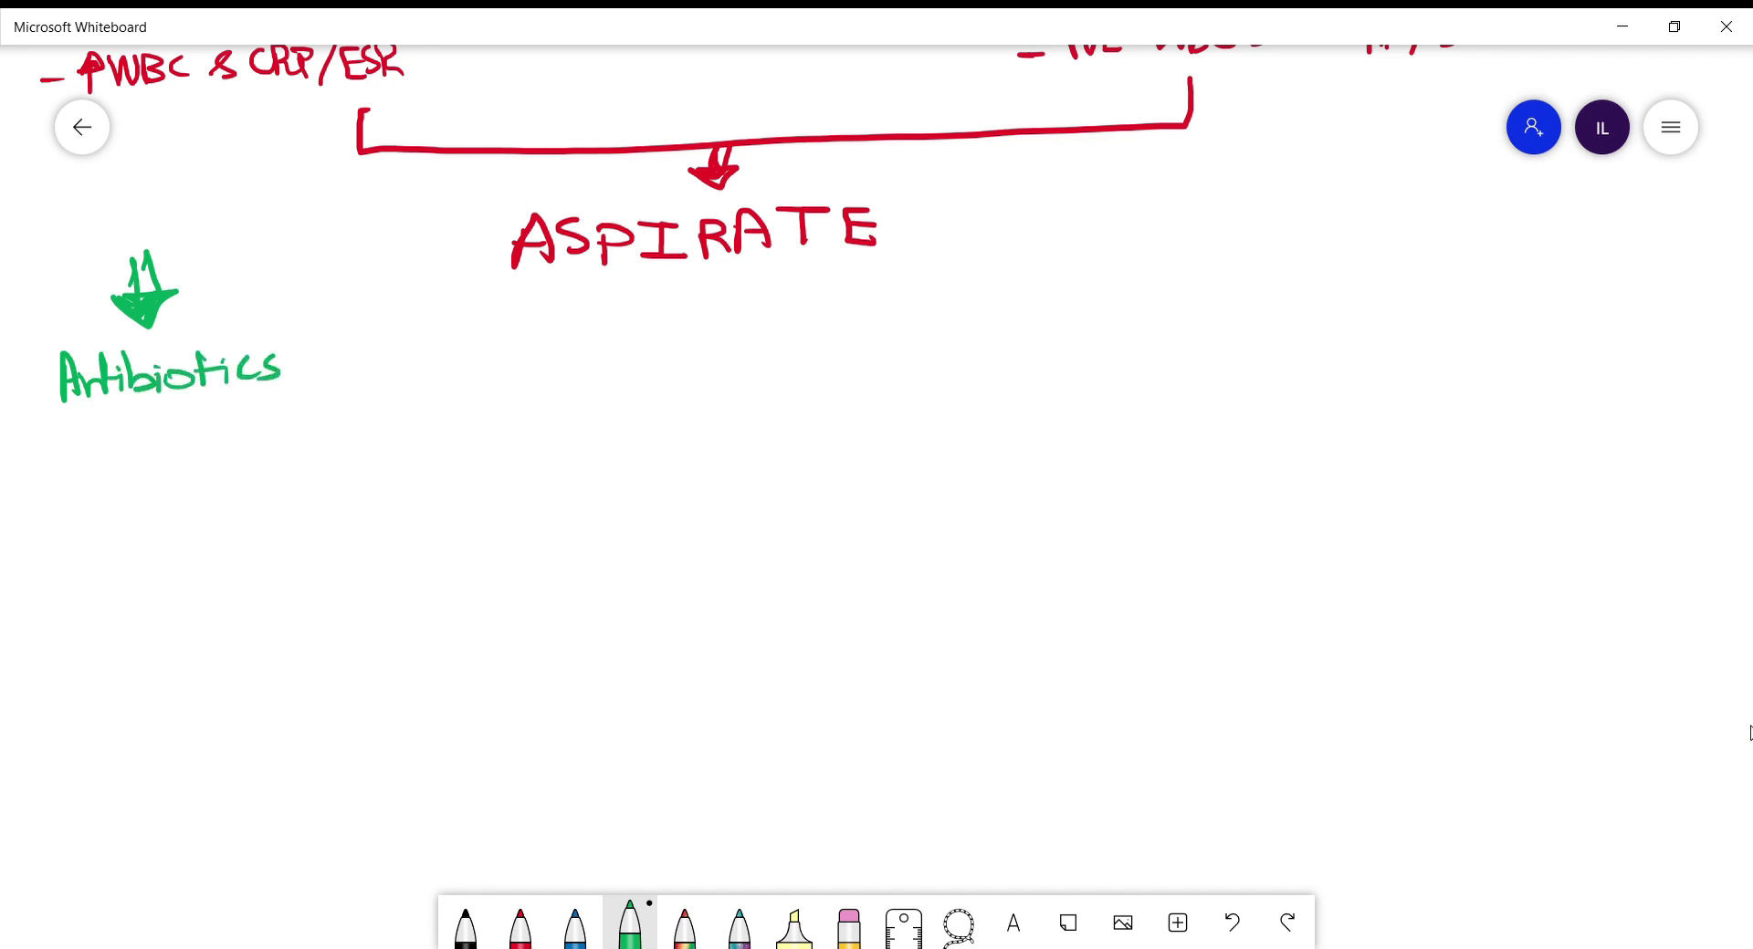
left_click_drag(93, 416, 137, 453)
mouse_move(126, 443)
left_mouse_down()
mouse_move(128, 465)
mouse_move(186, 458)
left_mouse_up()
left_click_drag(174, 436, 230, 451)
mouse_move(241, 435)
left_mouse_down()
mouse_move(233, 467)
mouse_move(228, 440)
left_mouse_up()
mouse_move(249, 416)
left_mouse_down()
mouse_move(242, 446)
mouse_move(269, 447)
left_mouse_up()
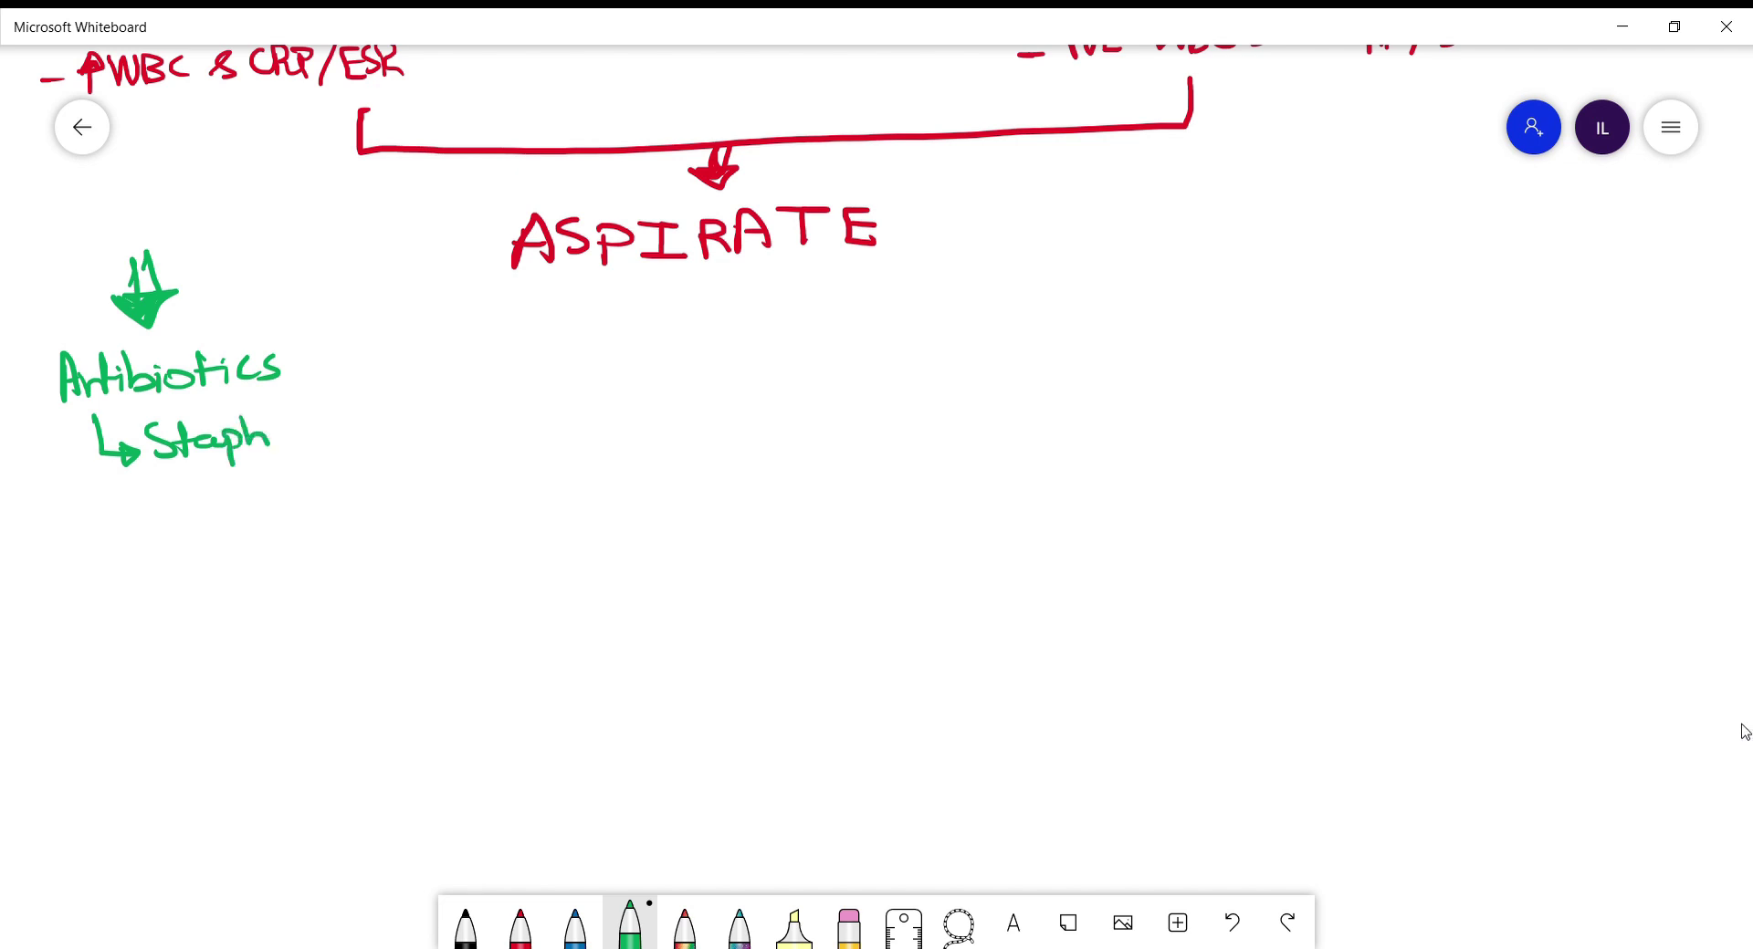
- On the right branch, draw a green arrow down to 'Conservative Mgmt'
left_click_drag(1744, 727, 1333, 832)
left_click_drag(895, 332, 886, 386)
mouse_move(875, 392)
left_mouse_down()
mouse_move(896, 338)
mouse_move(913, 378)
left_mouse_up()
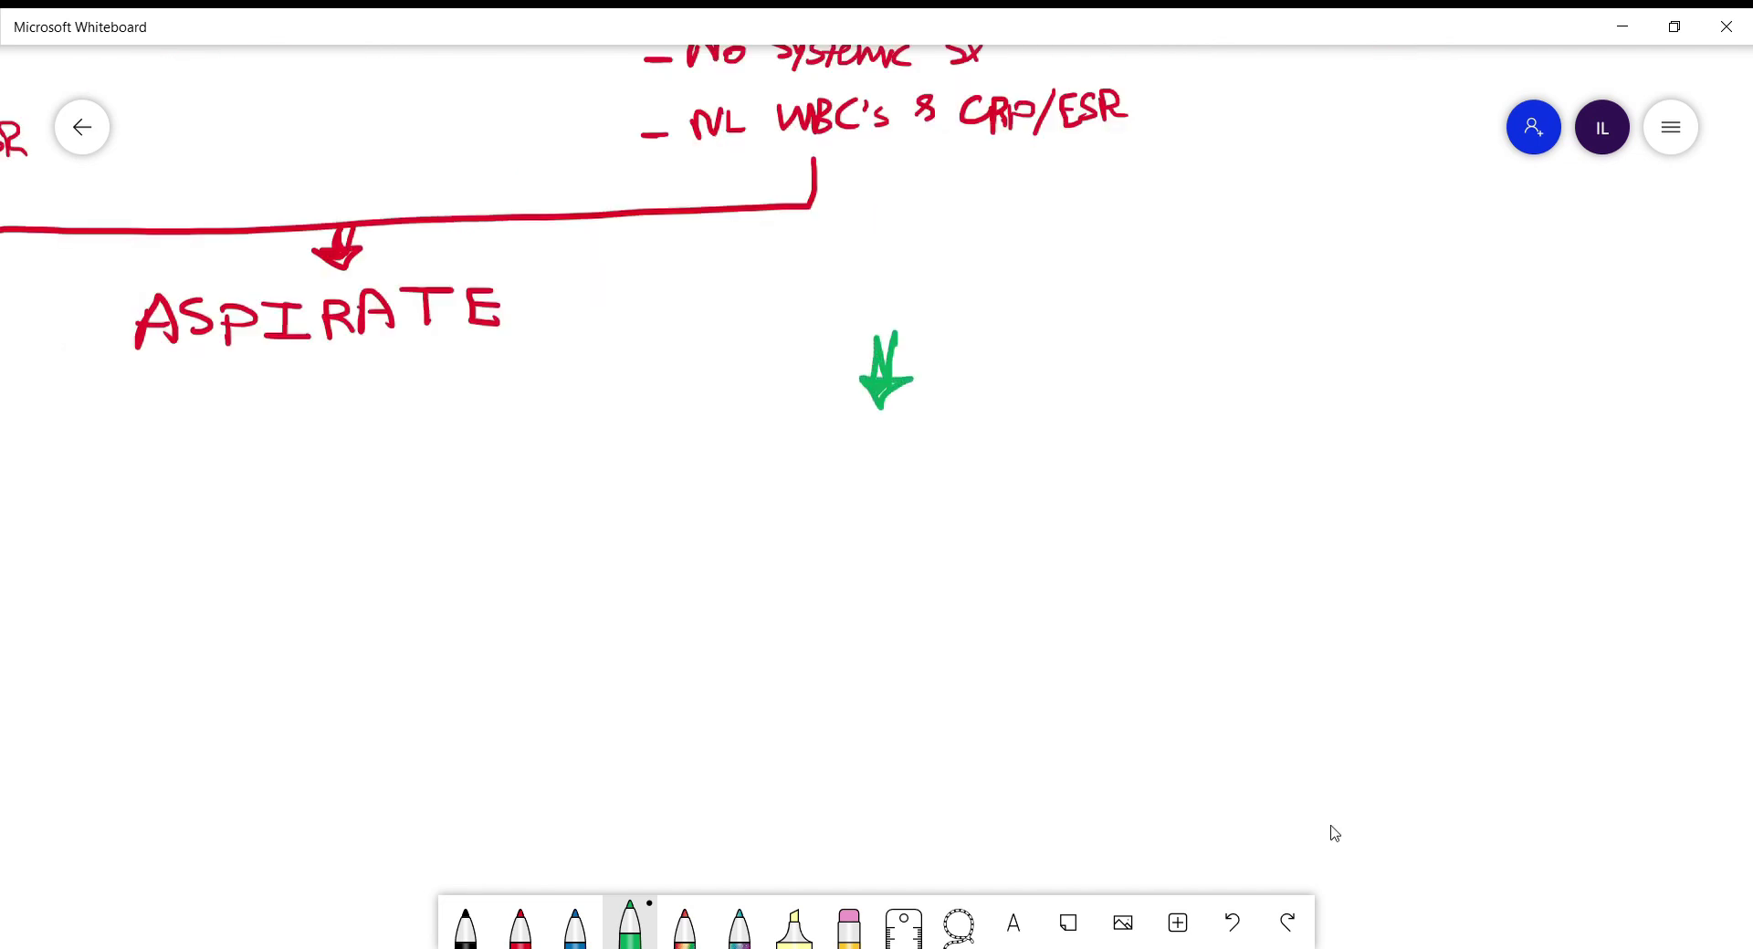
mouse_move(796, 447)
left_mouse_down()
mouse_move(847, 475)
mouse_move(940, 440)
mouse_move(1023, 456)
mouse_move(1239, 429)
mouse_move(1246, 451)
left_mouse_up()
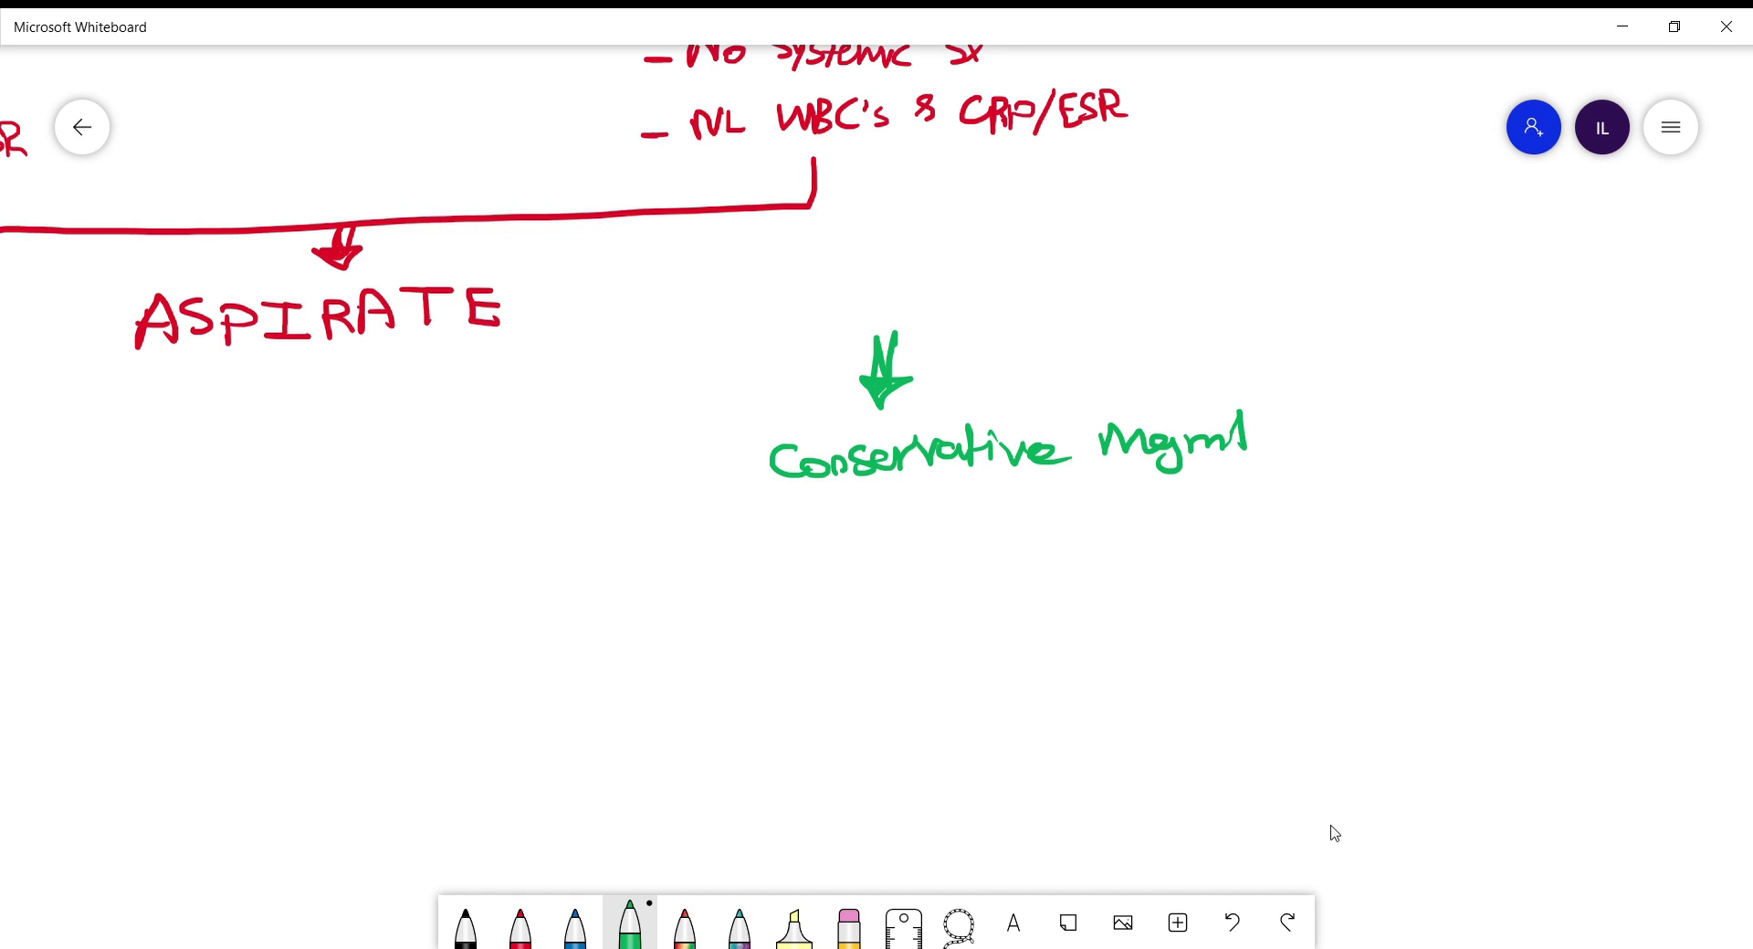
- List 'WBC >3K' and '*Purulent' as findings under Antibiotics
scroll(1233, 638, "down", 2)
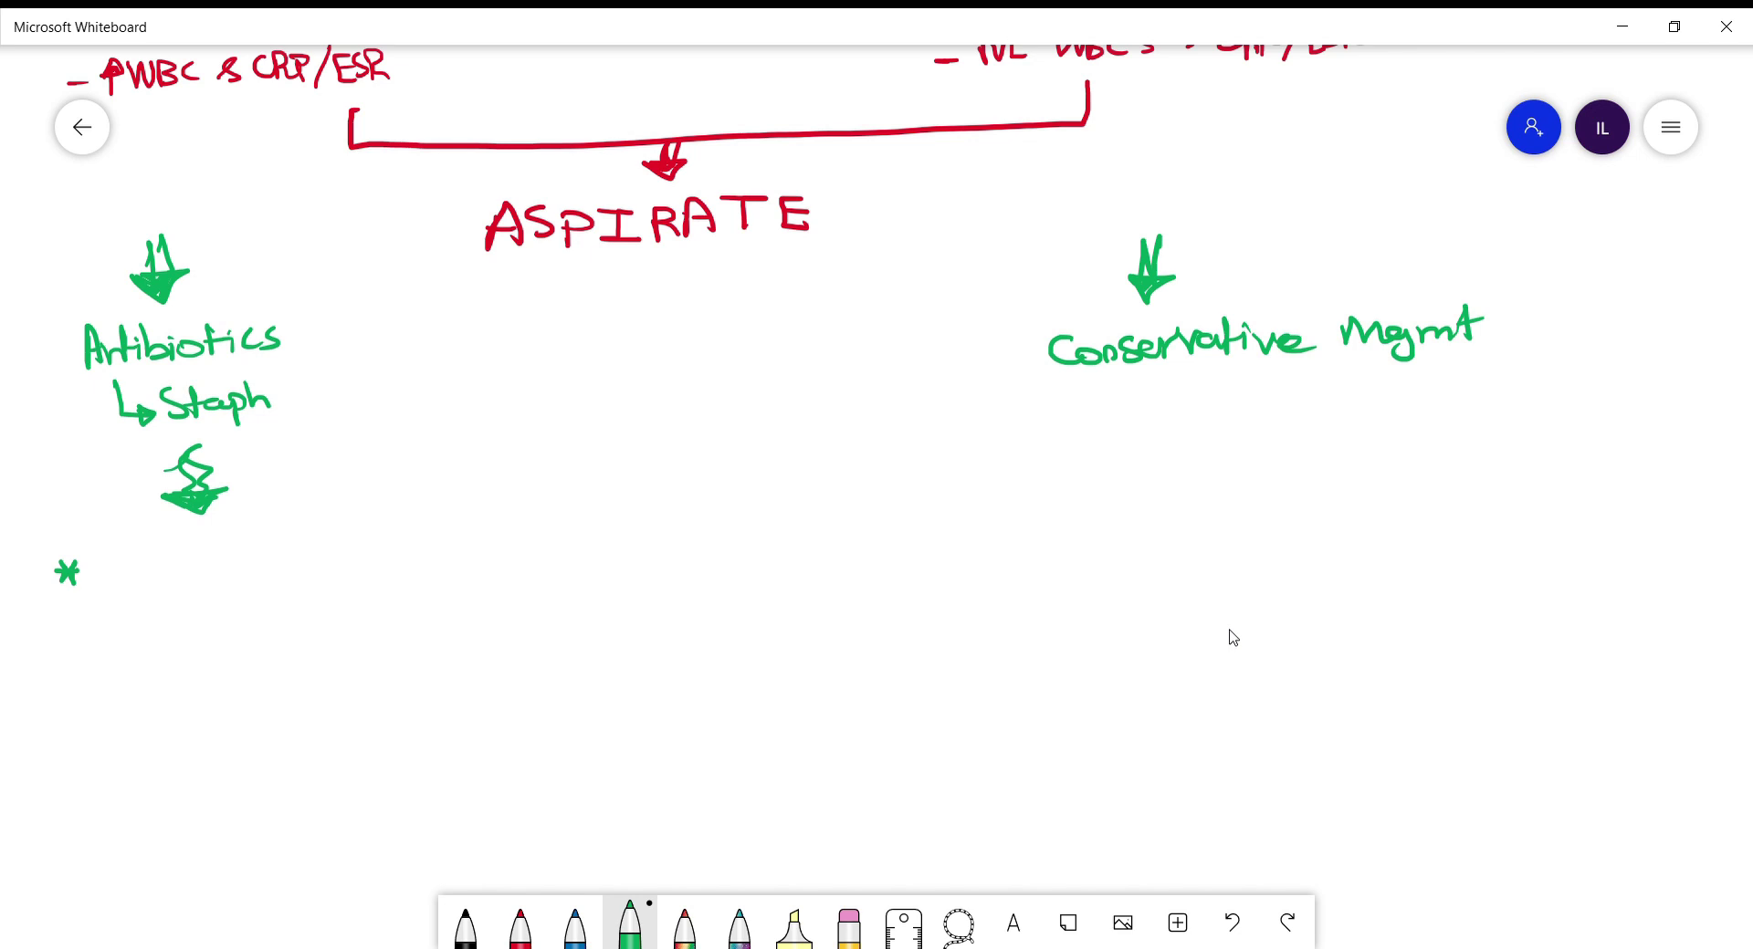
mouse_move(101, 541)
left_mouse_down()
mouse_move(128, 546)
mouse_move(134, 577)
mouse_move(215, 571)
left_mouse_up()
mouse_move(248, 535)
left_mouse_down()
mouse_move(268, 549)
mouse_move(253, 566)
left_mouse_up()
left_click_drag(280, 530, 278, 563)
left_click_drag(297, 529, 297, 567)
left_click_drag(59, 640, 64, 664)
left_click_drag(55, 652, 76, 639)
left_click_drag(56, 652, 89, 649)
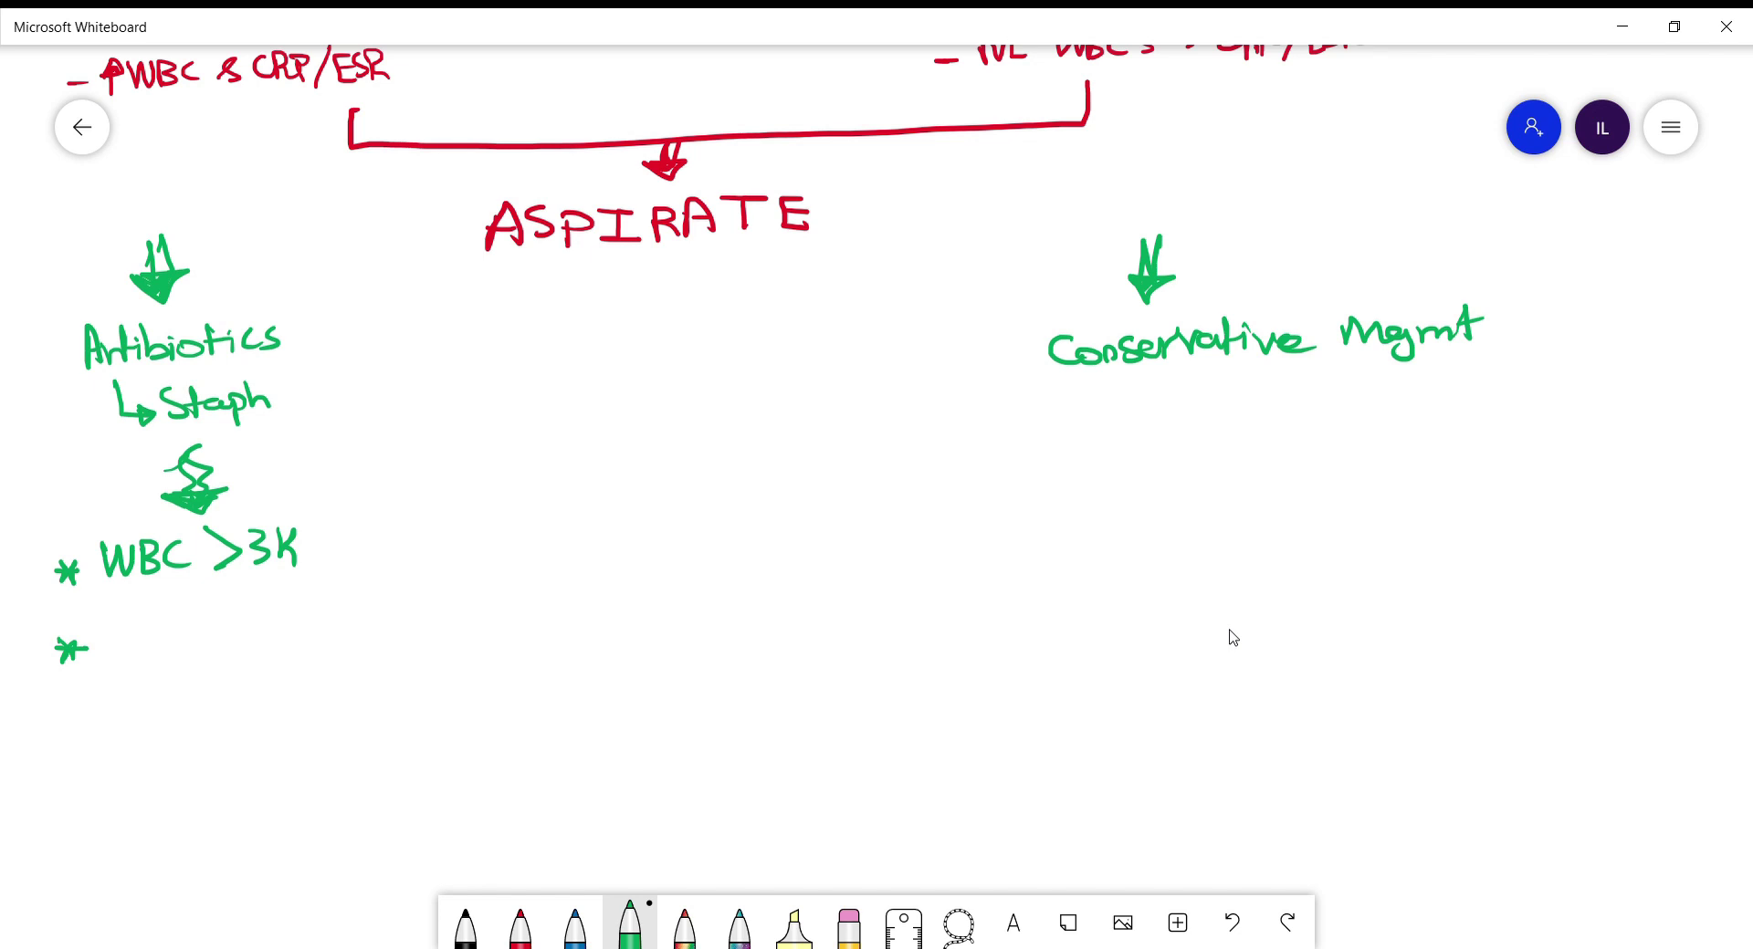
left_click_drag(102, 628, 102, 650)
left_click_drag(125, 638, 165, 650)
mouse_move(165, 635)
left_mouse_down()
mouse_move(183, 612)
mouse_move(209, 650)
left_mouse_up()
left_click_drag(207, 650, 235, 616)
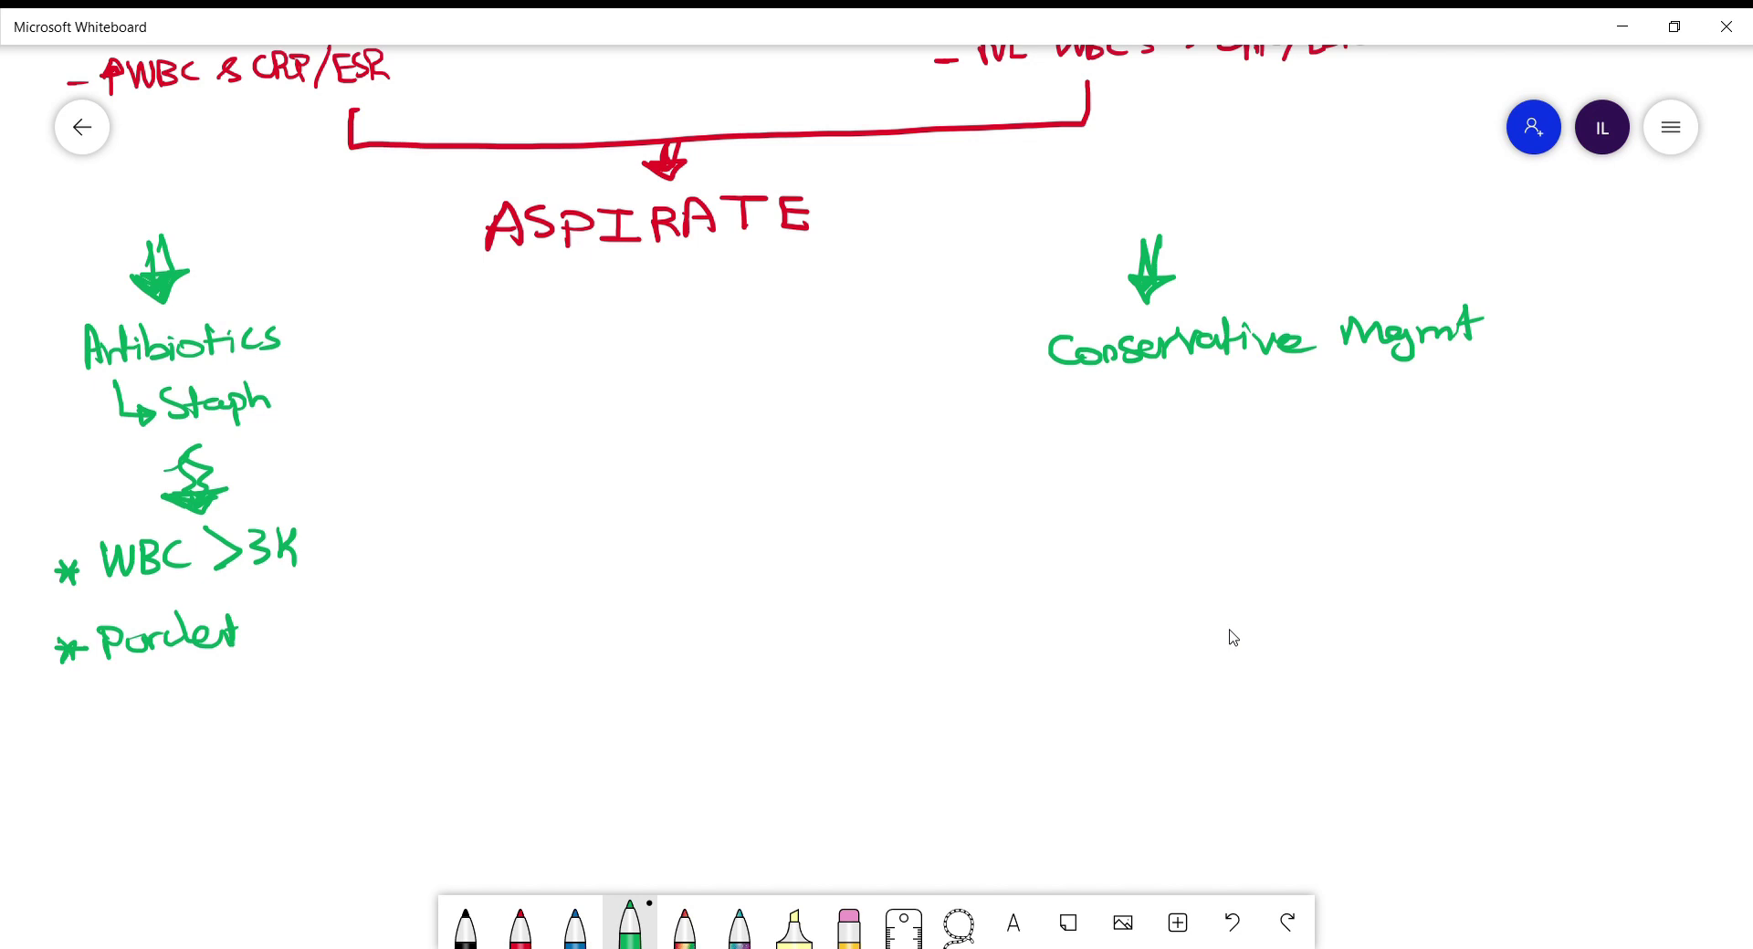
- Add the bulleted finding '*Gram Stain & Cultures' to the Antibiotics list
mouse_move(78, 703)
left_mouse_down()
mouse_move(82, 725)
mouse_move(91, 711)
left_mouse_up()
left_click_drag(67, 719, 151, 710)
left_click_drag(157, 712, 221, 723)
mouse_move(252, 695)
left_mouse_down()
mouse_move(231, 721)
mouse_move(265, 718)
left_mouse_up()
left_click_drag(263, 704, 319, 703)
left_click_drag(108, 765, 160, 771)
left_click_drag(193, 741, 174, 766)
left_click_drag(183, 762, 273, 744)
left_click_drag(273, 753, 324, 760)
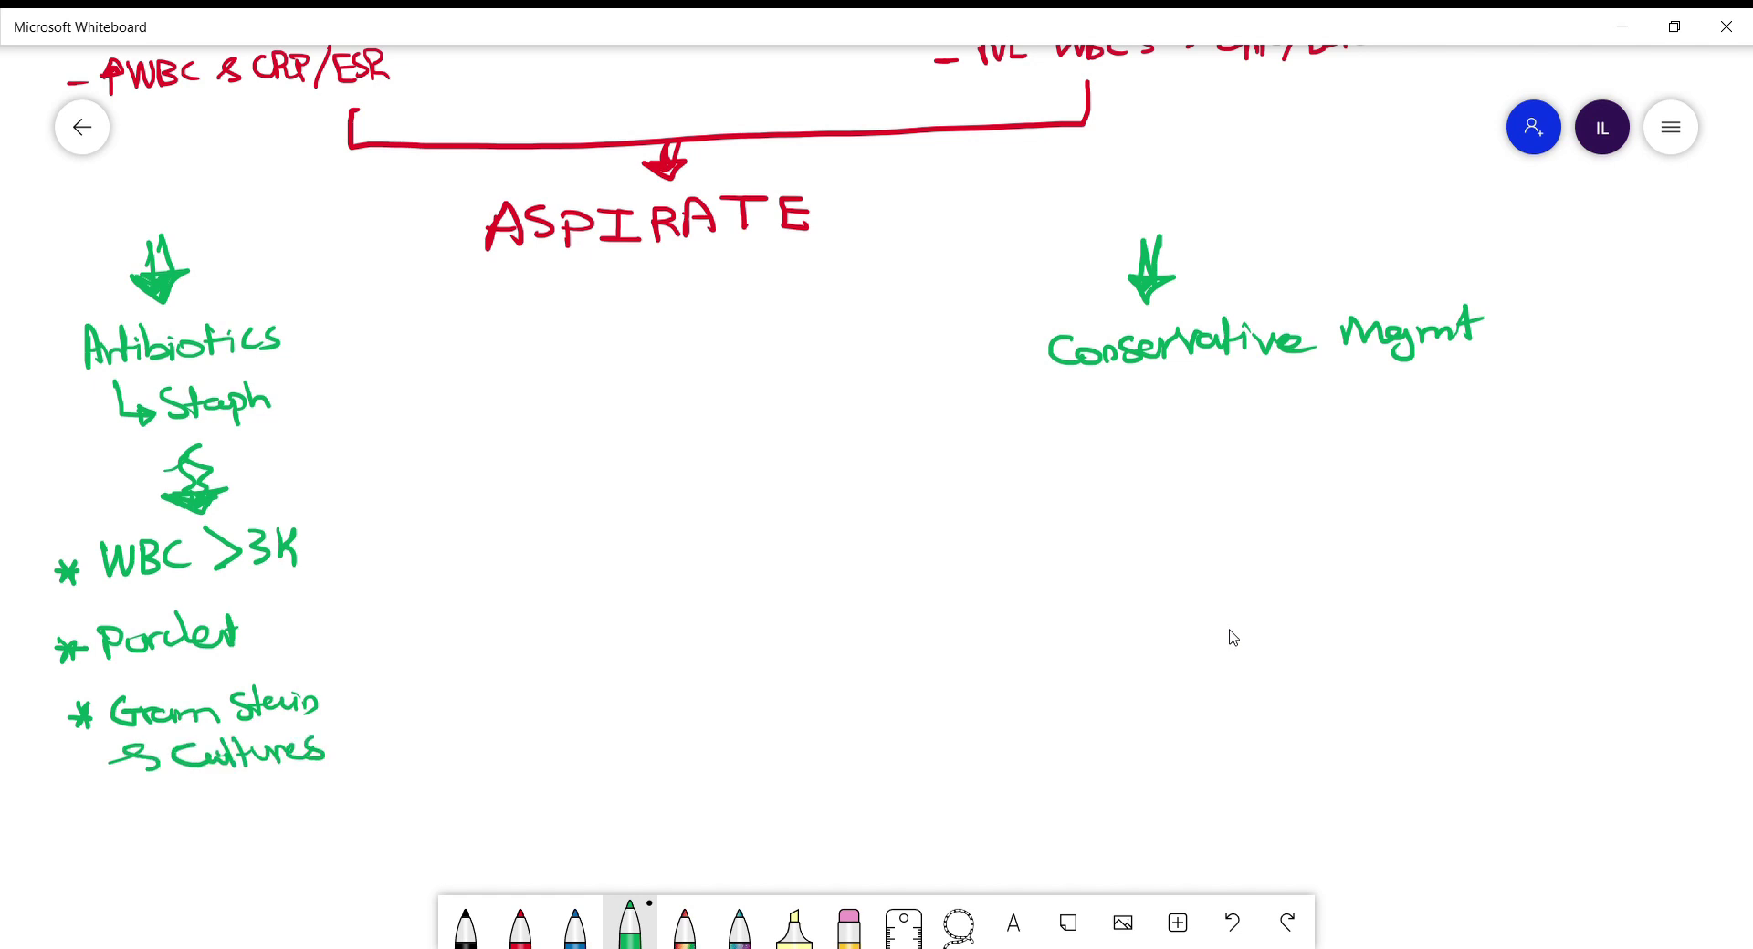
- Draw a green arrow under Conservative Mgmt and write '*WBC <3K'
left_click_drag(1175, 382, 1179, 437)
mouse_move(1161, 400)
left_mouse_down()
mouse_move(1158, 429)
mouse_move(1190, 429)
left_mouse_up()
left_click_drag(1150, 429, 1173, 460)
mouse_move(1188, 431)
left_mouse_down()
mouse_move(1173, 460)
mouse_move(1179, 447)
left_mouse_up()
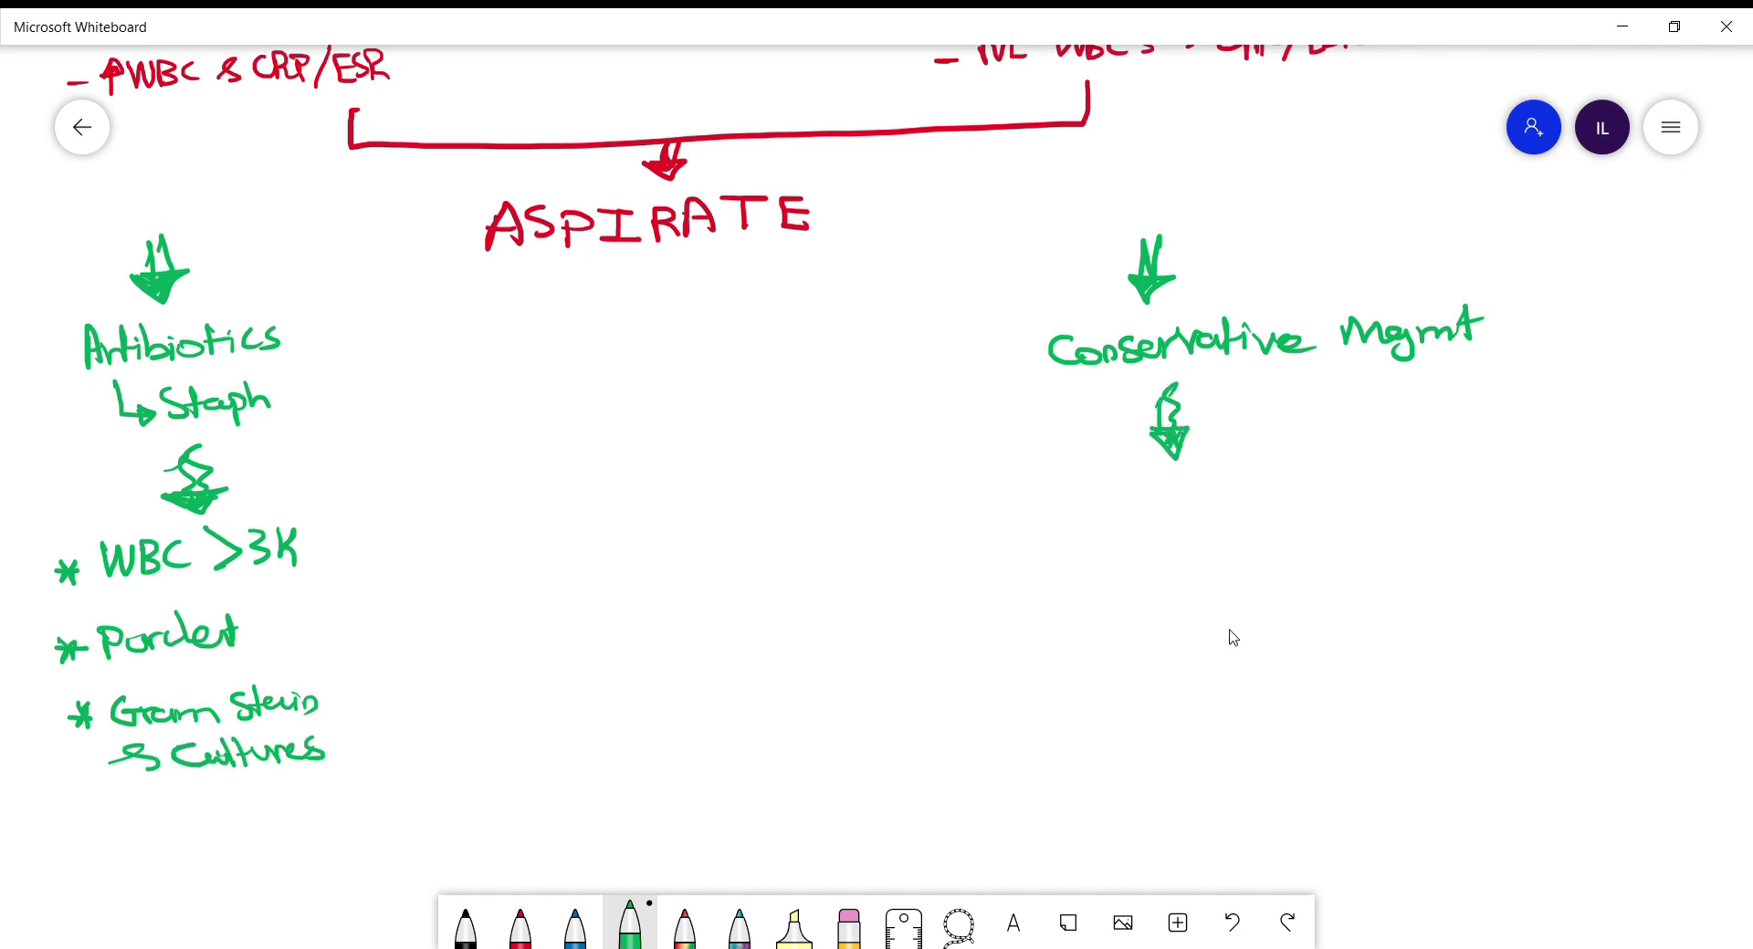
left_click_drag(1029, 495, 1035, 514)
left_click_drag(1015, 500, 1120, 484)
left_click_drag(1132, 481, 1138, 511)
mouse_move(1191, 485)
left_mouse_down()
mouse_move(1192, 507)
mouse_move(1254, 500)
left_mouse_up()
mouse_move(1289, 498)
left_mouse_down()
mouse_move(1321, 468)
mouse_move(1323, 500)
left_mouse_up()
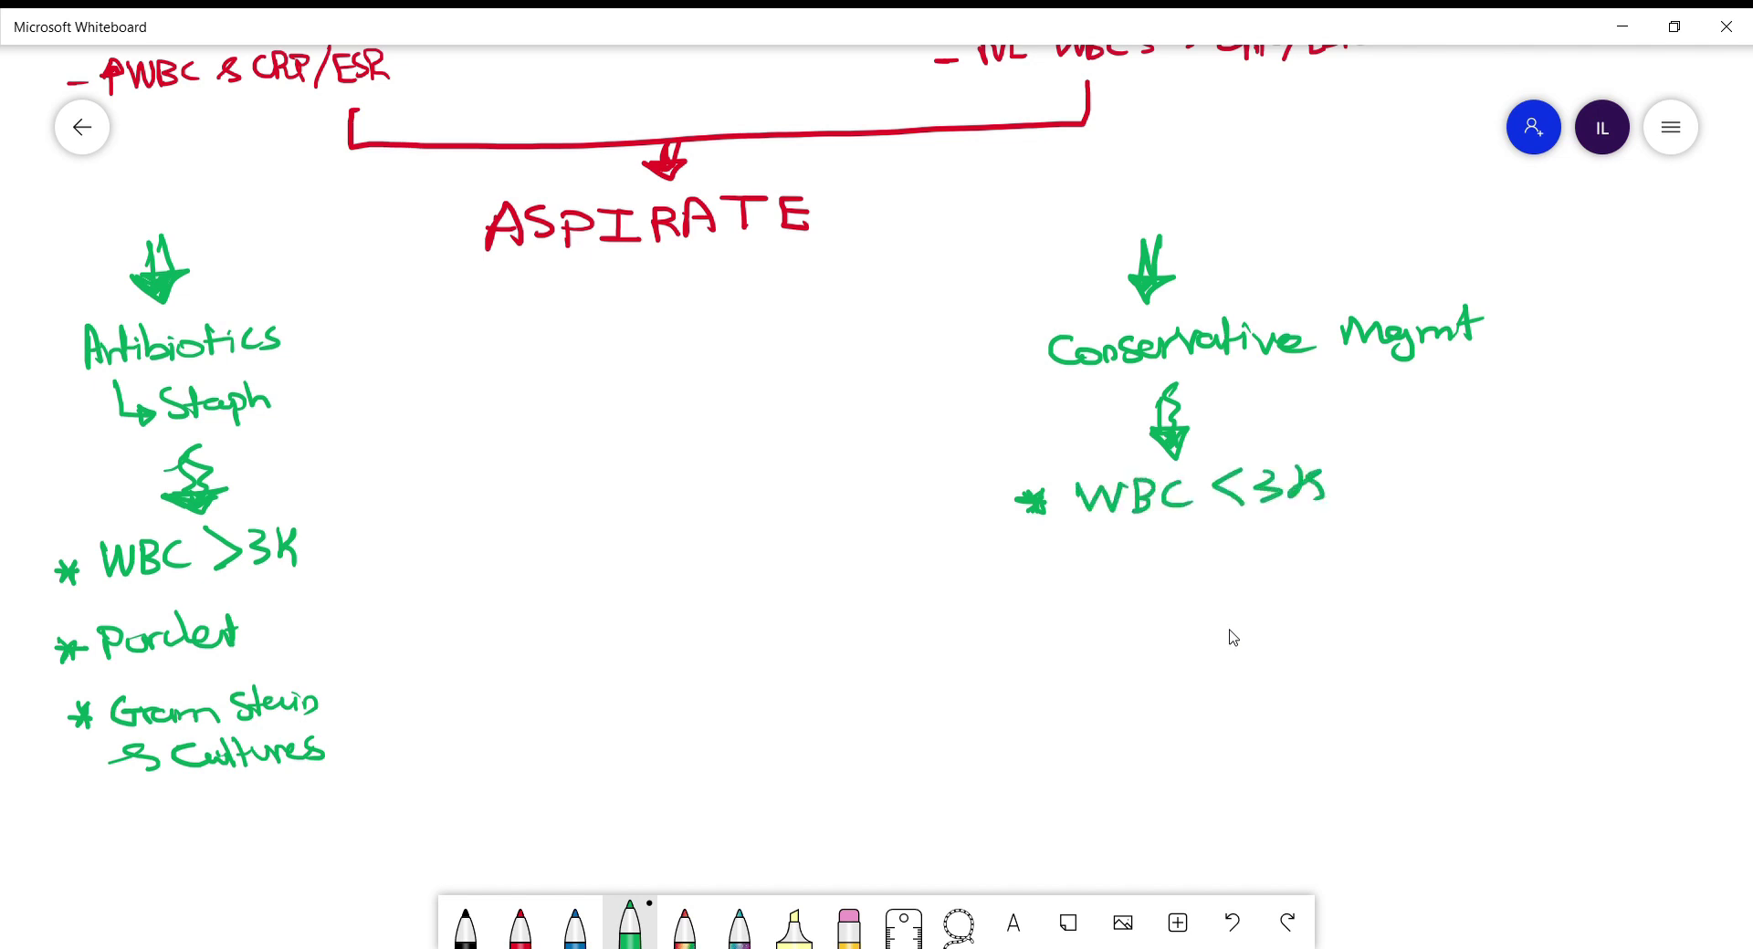
- Add 'clear Fluid' and a '-ve' bullet below WBC <3K
left_click_drag(1032, 551, 1049, 577)
left_click_drag(1025, 566, 1056, 578)
mouse_move(1088, 550)
left_mouse_down()
mouse_move(1070, 575)
mouse_move(1100, 574)
left_mouse_up()
left_click_drag(1106, 561, 1169, 570)
mouse_move(1190, 531)
left_mouse_down()
mouse_move(1195, 571)
mouse_move(1210, 530)
left_mouse_up()
left_click_drag(1196, 557, 1213, 552)
mouse_move(1218, 539)
left_mouse_down()
mouse_move(1222, 574)
mouse_move(1247, 568)
left_mouse_up()
mouse_move(1250, 546)
left_mouse_down()
mouse_move(1256, 573)
mouse_move(1281, 534)
left_mouse_up()
mouse_move(1038, 624)
left_mouse_down()
mouse_move(1061, 651)
mouse_move(1141, 613)
mouse_move(1157, 630)
left_mouse_up()
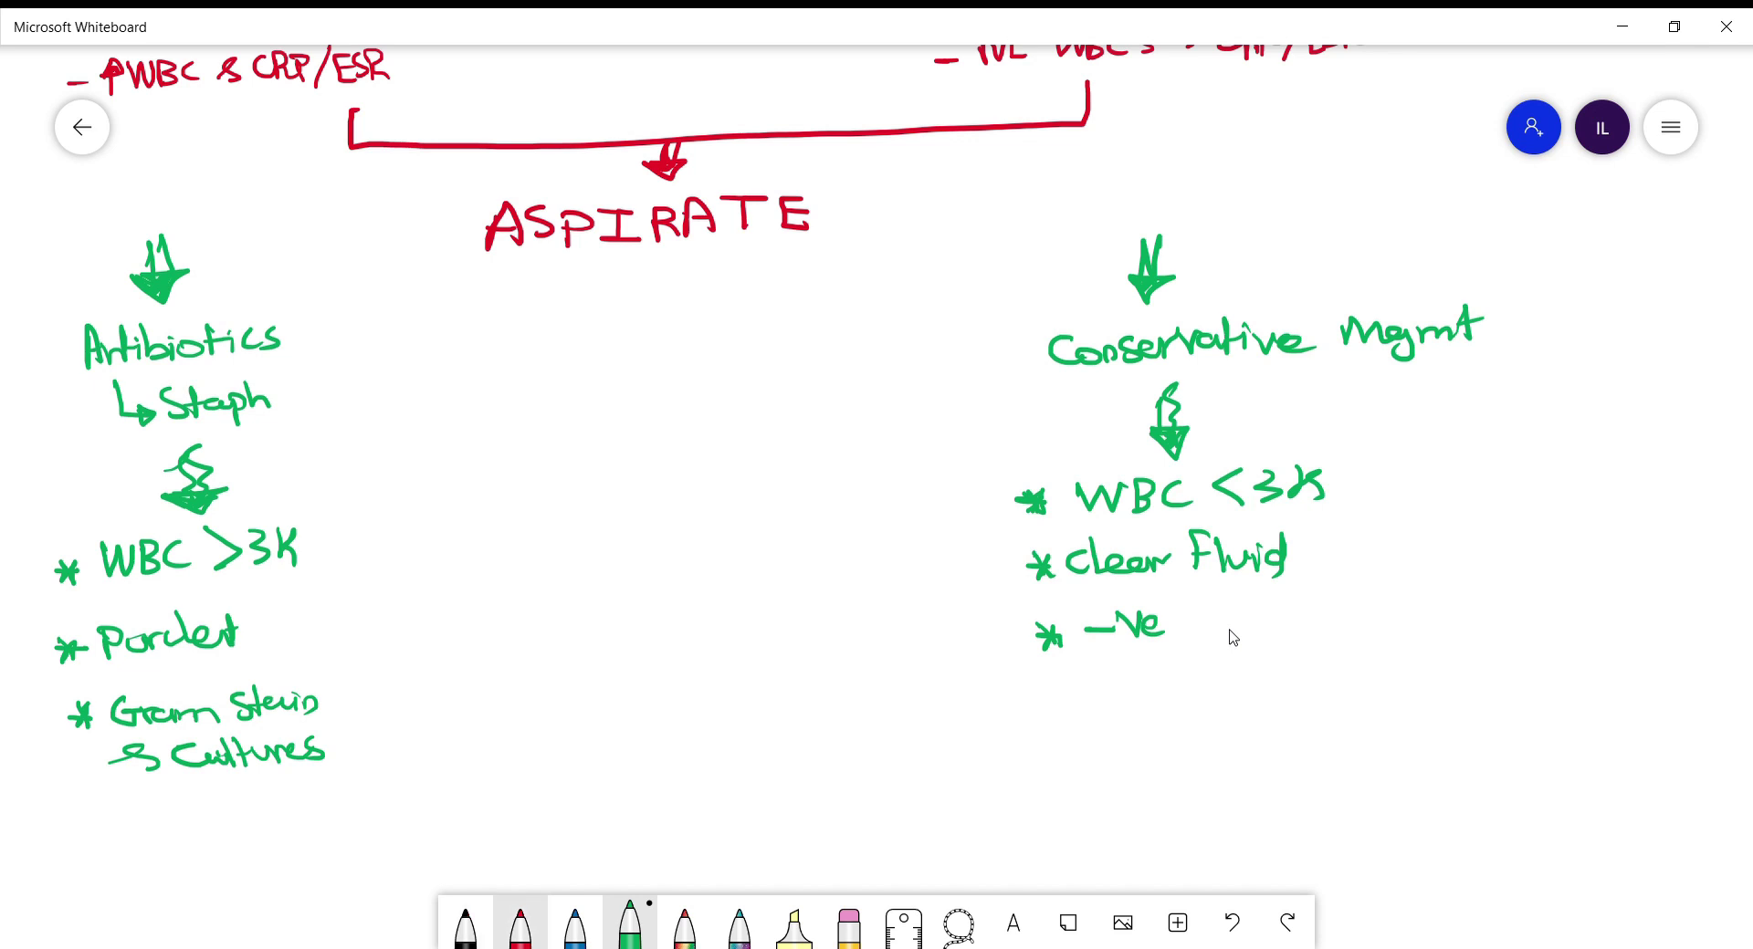
- Circle the '>3K' and '<3K' thresholds in red
left_click(520, 927)
mouse_move(306, 502)
left_mouse_down()
mouse_move(185, 529)
mouse_move(297, 579)
mouse_move(304, 505)
left_mouse_up()
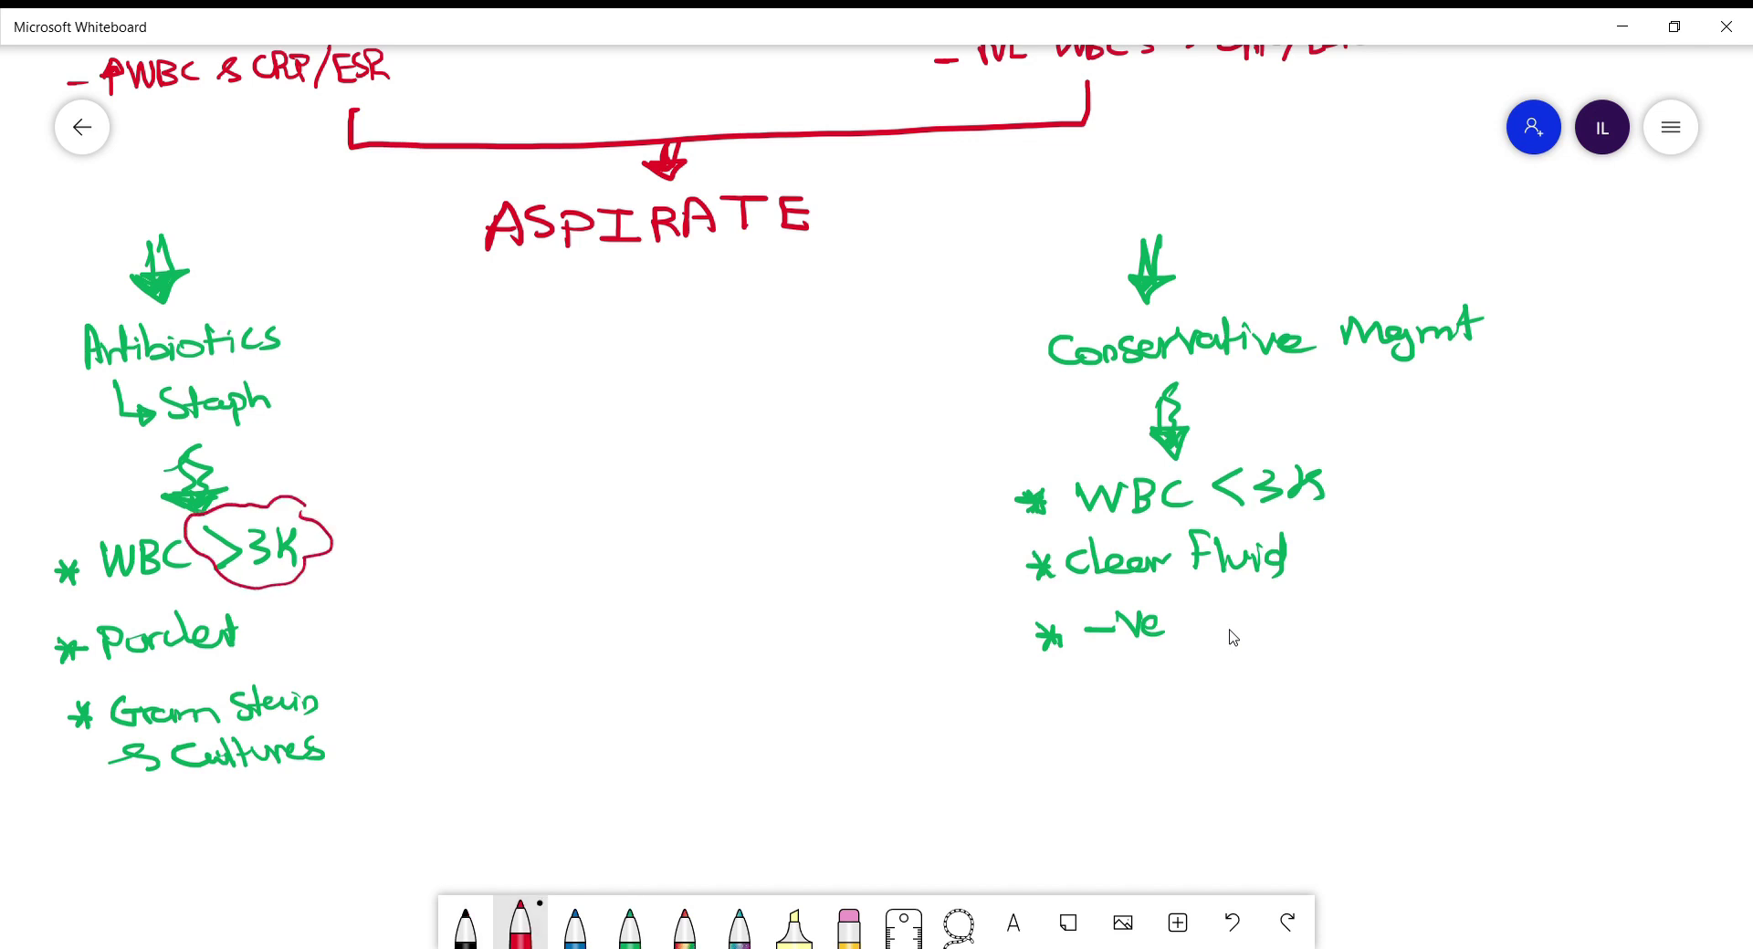
mouse_move(1306, 447)
left_mouse_down()
mouse_move(1203, 465)
mouse_move(1314, 513)
mouse_move(1369, 474)
mouse_move(1314, 457)
left_mouse_up()
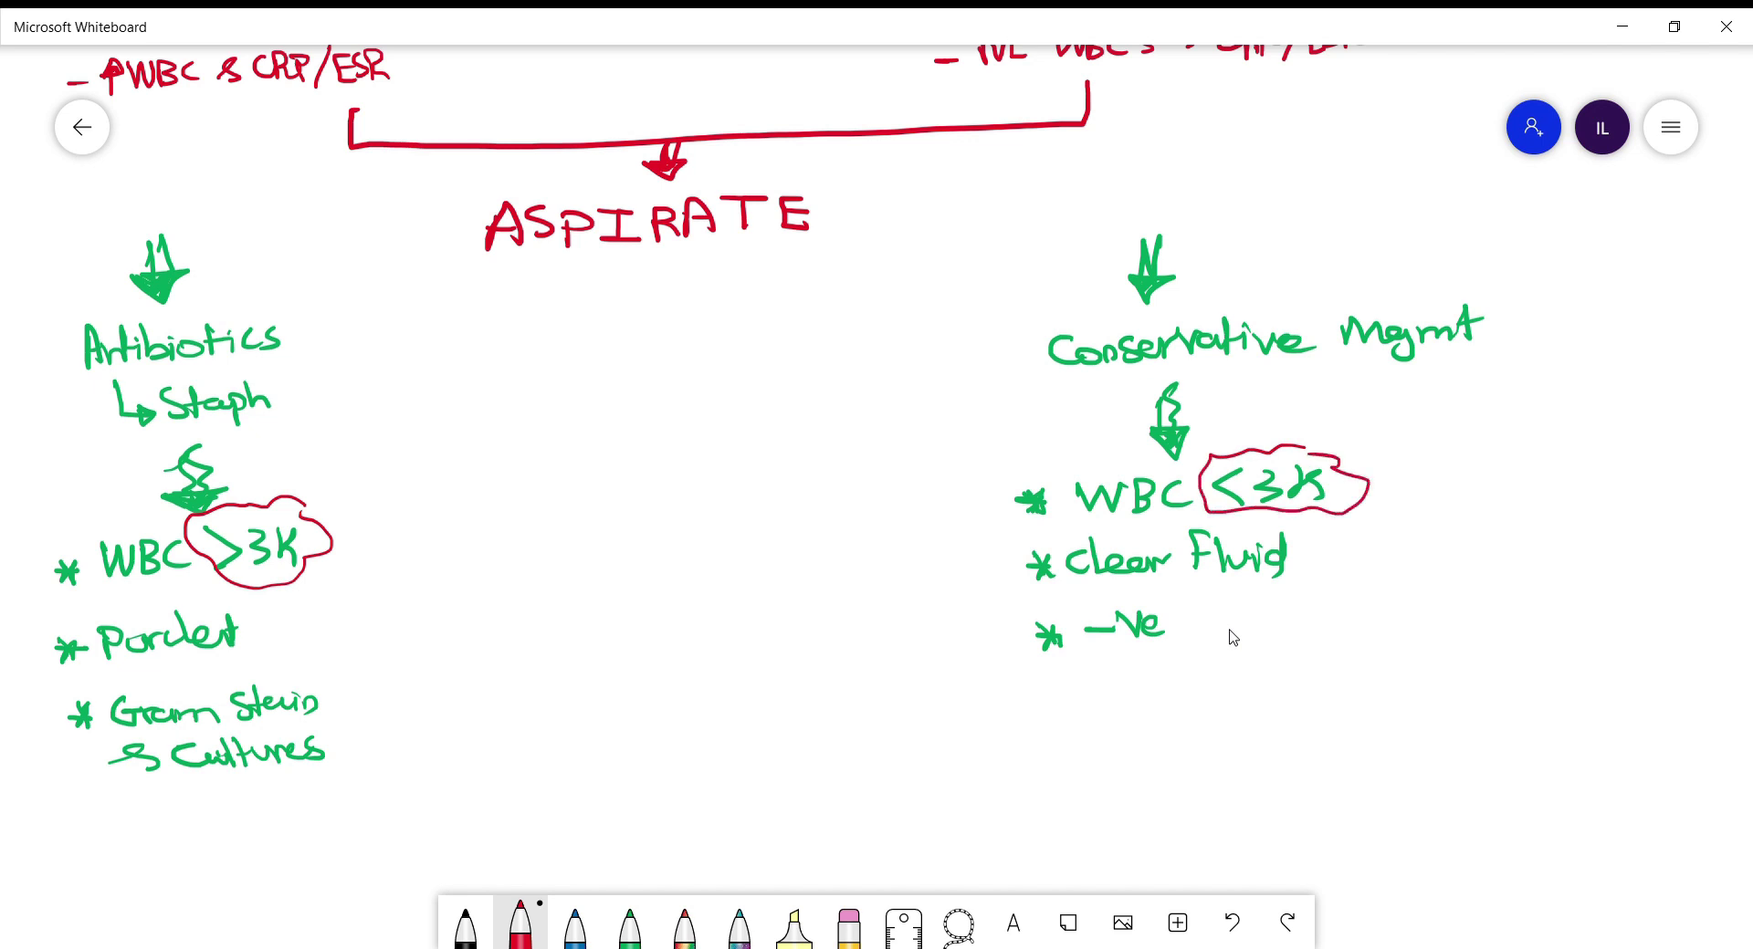
- Write 'No need for Imaging' in black inside a cloud, with asterisks either side
scroll(1597, 540, "down", 4)
left_click(465, 926)
mouse_move(578, 408)
left_mouse_down()
mouse_move(579, 454)
mouse_move(606, 396)
mouse_move(628, 427)
mouse_move(767, 420)
left_mouse_up()
left_click_drag(777, 400, 776, 451)
mouse_move(563, 489)
left_mouse_down()
mouse_move(582, 544)
mouse_move(637, 516)
mouse_move(676, 525)
left_mouse_up()
mouse_move(656, 483)
left_mouse_down()
mouse_move(826, 507)
mouse_move(856, 539)
left_mouse_up()
mouse_move(833, 364)
left_mouse_down()
mouse_move(810, 356)
mouse_move(637, 585)
mouse_move(800, 369)
left_mouse_up()
mouse_move(957, 433)
left_mouse_down()
mouse_move(949, 467)
mouse_move(973, 447)
left_mouse_up()
left_click_drag(477, 454, 482, 484)
left_click_drag(449, 470, 499, 473)
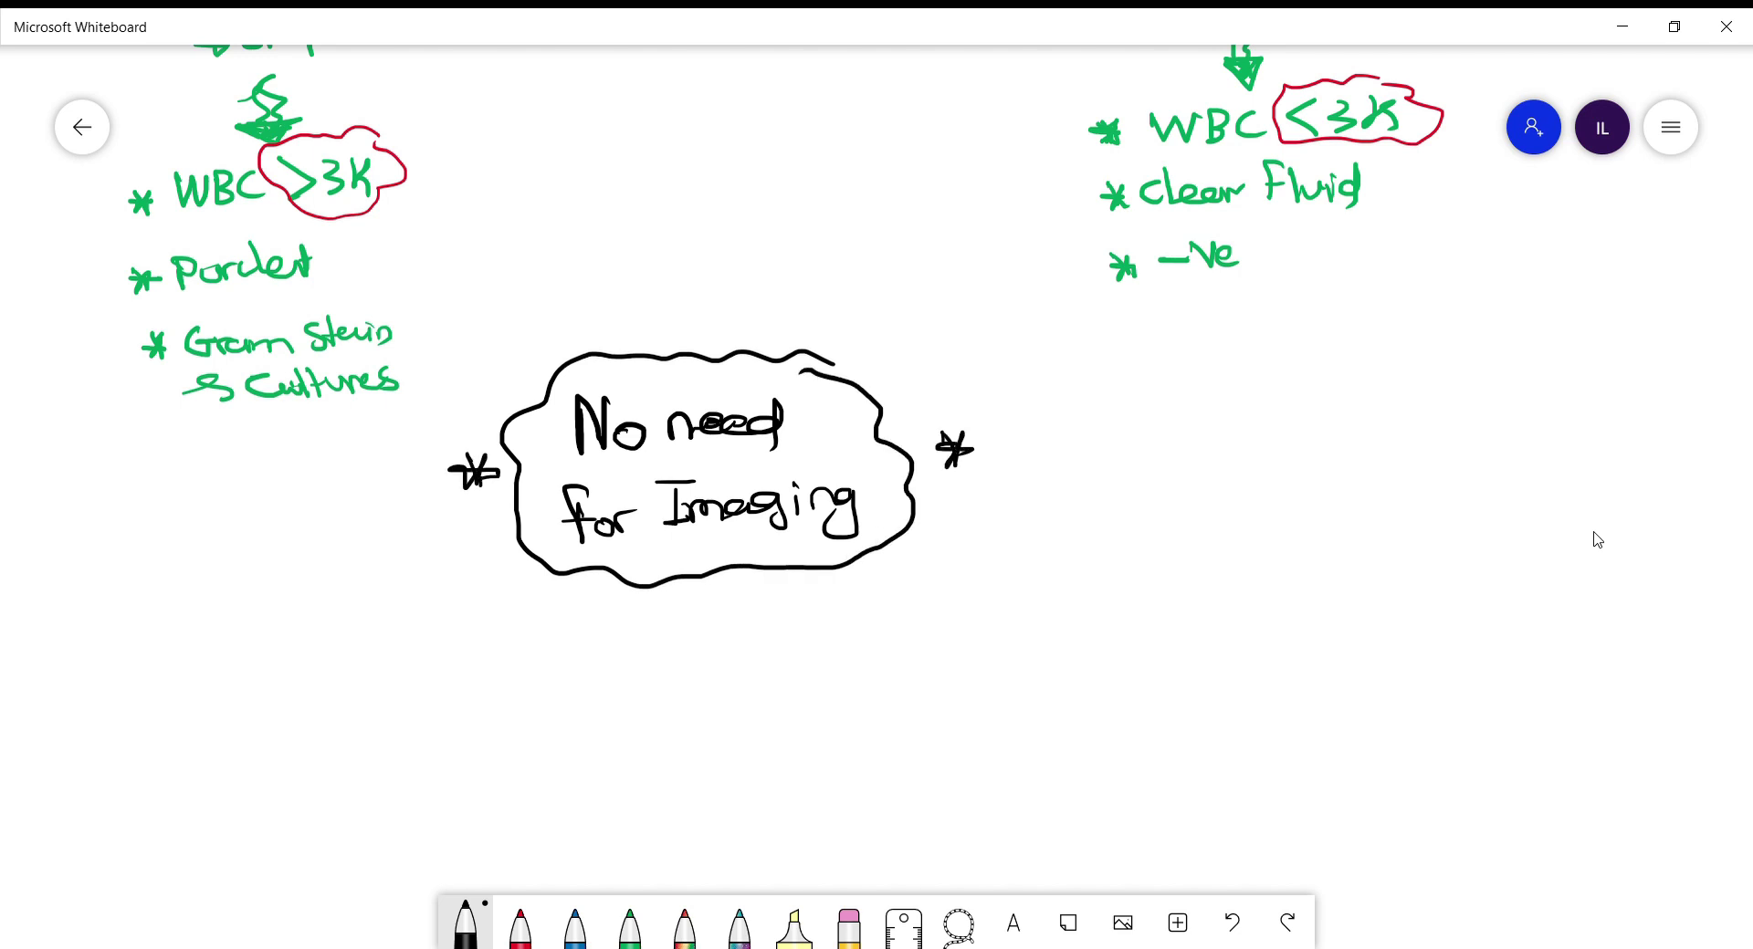